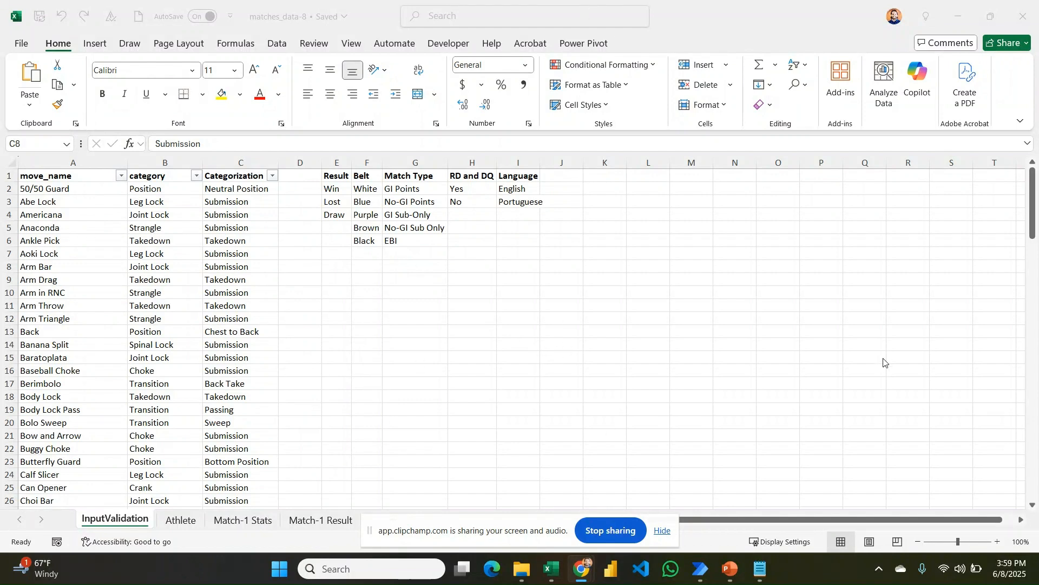
Inspect the InputValidation lists: Belt (White), Match Type (GI Points), RD and DQ (Yes), Language (Portuguese).
left_click(664, 531)
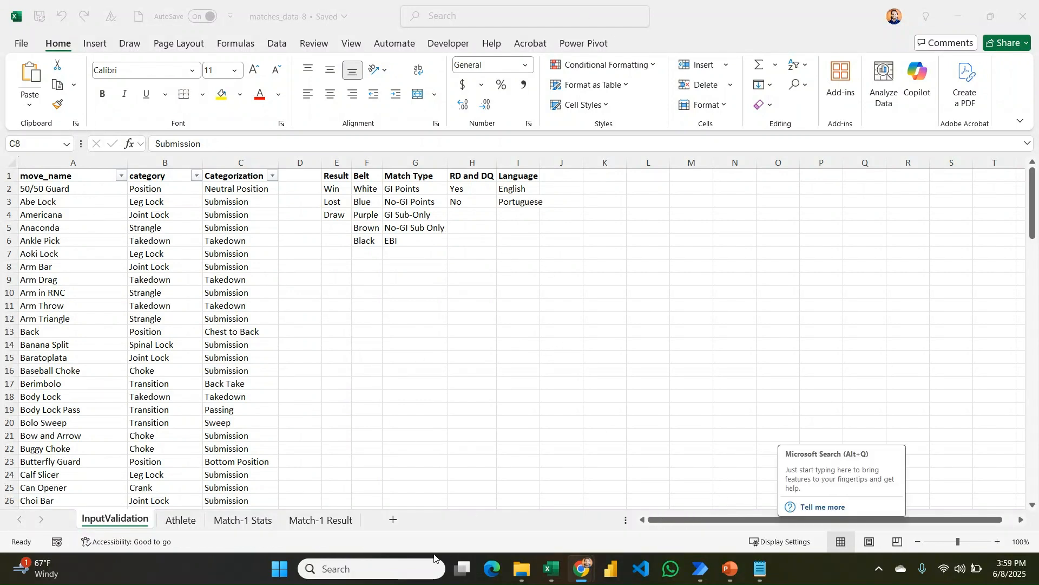
left_click(241, 521)
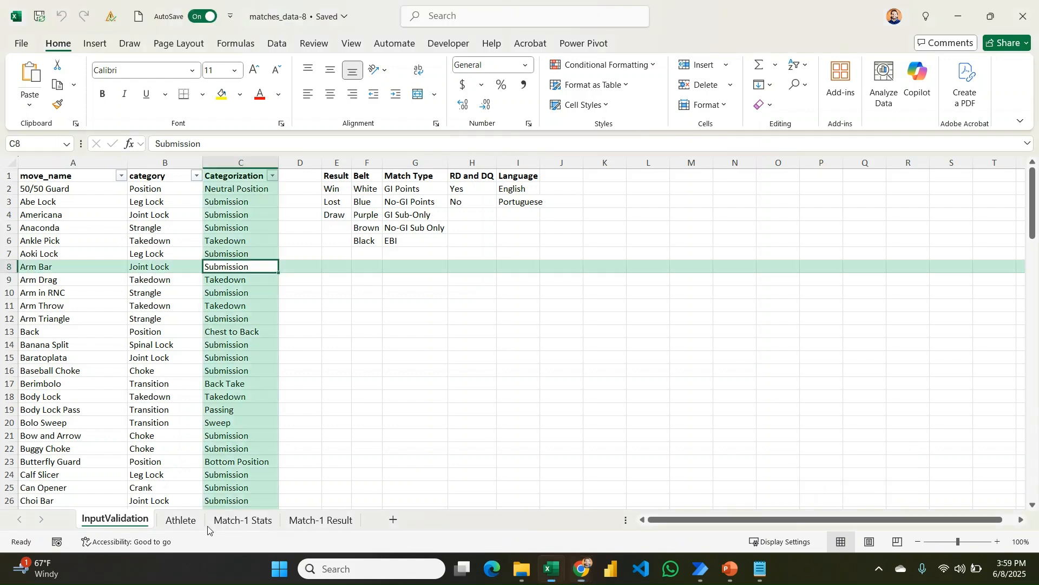
left_click(129, 519)
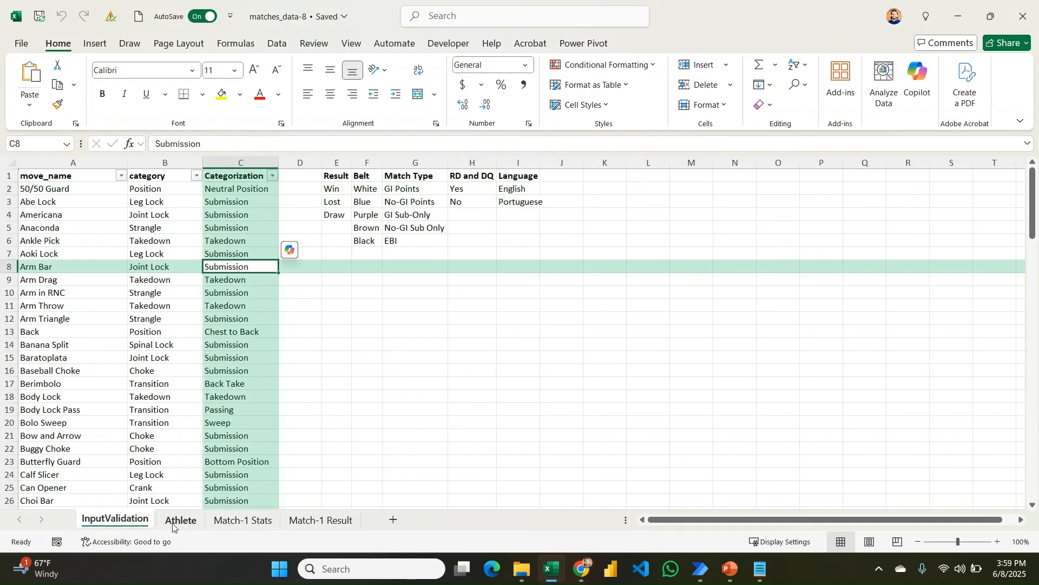
scroll(157, 282, "down", 7)
scroll(146, 279, "up", 7)
left_click(364, 186)
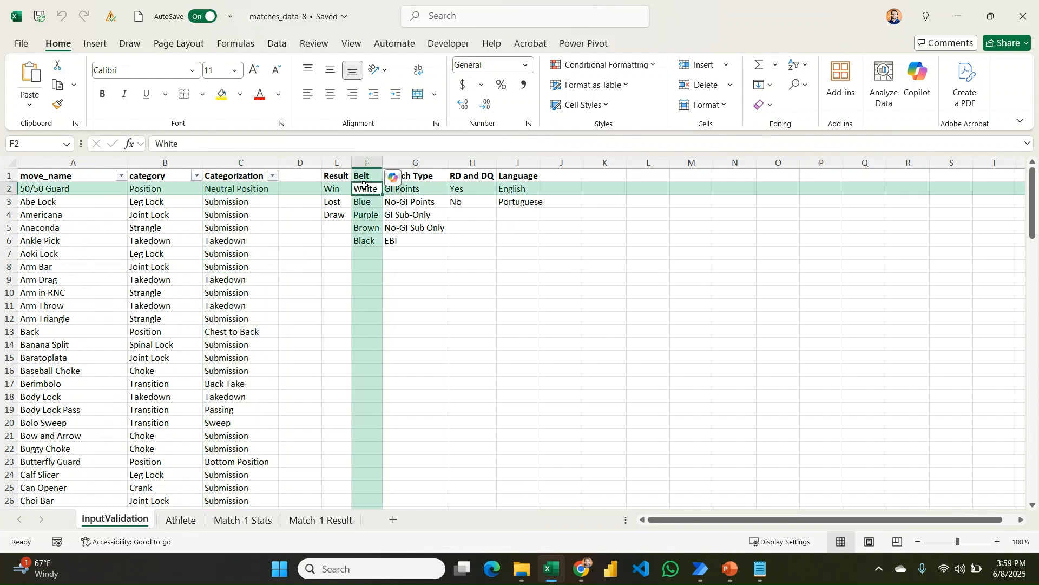
left_click(417, 186)
left_click(478, 194)
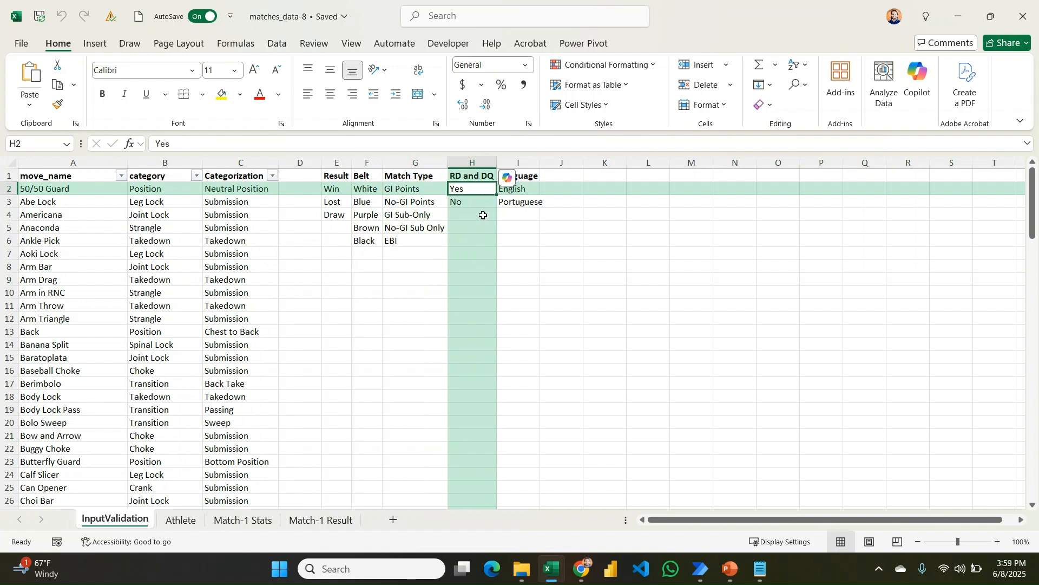
left_click(535, 208)
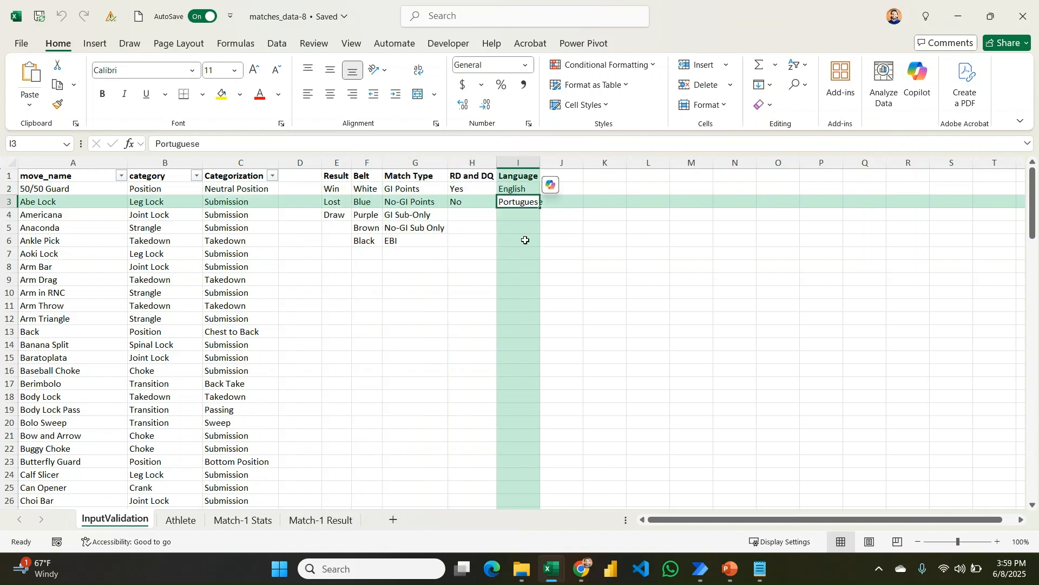
Switch to the Athlete sheet and check its Gym, Belt and Name cells.
left_click(180, 519)
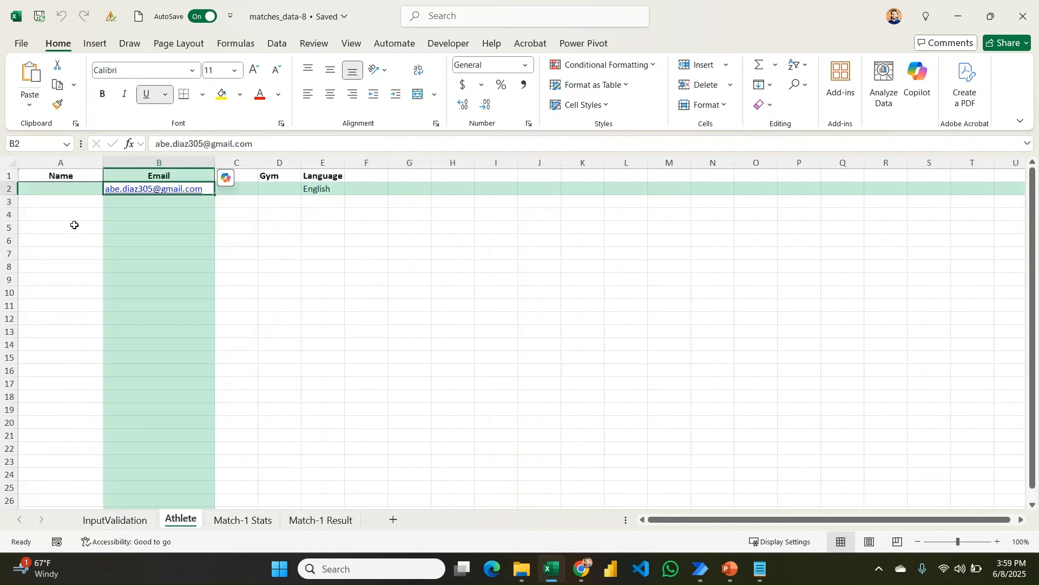
left_click(263, 191)
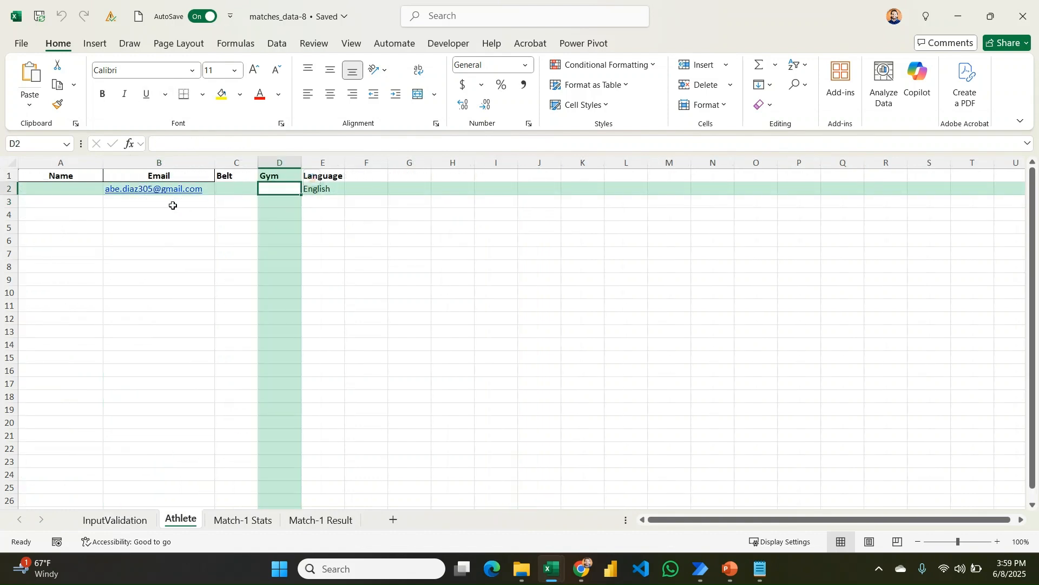
left_click(222, 192)
left_click(525, 293)
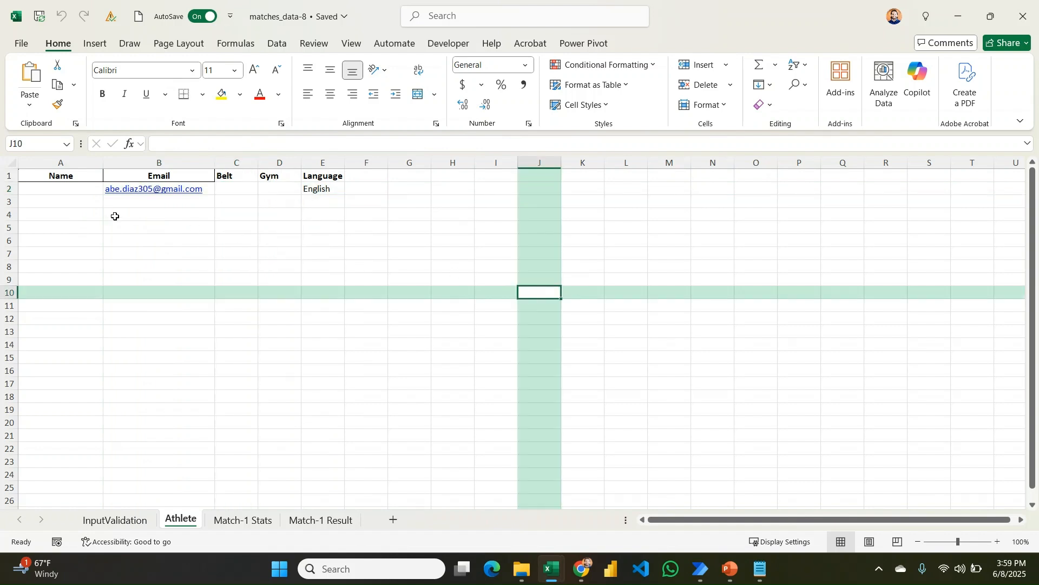
left_click(64, 187)
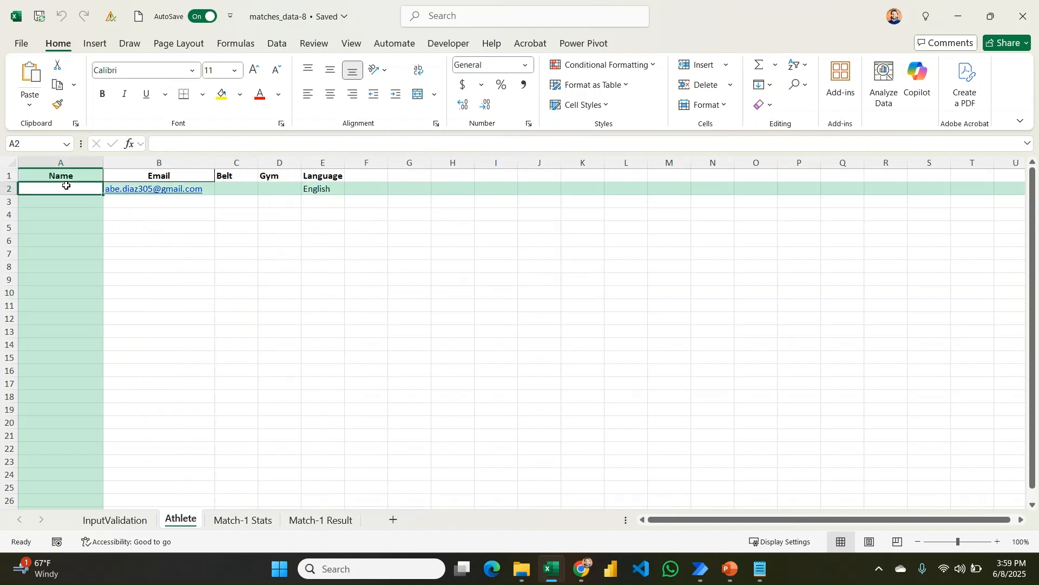
Compare the Match-1 Stats and Match-1 Result sheets, ending on Match-1 Stats.
left_click(225, 521)
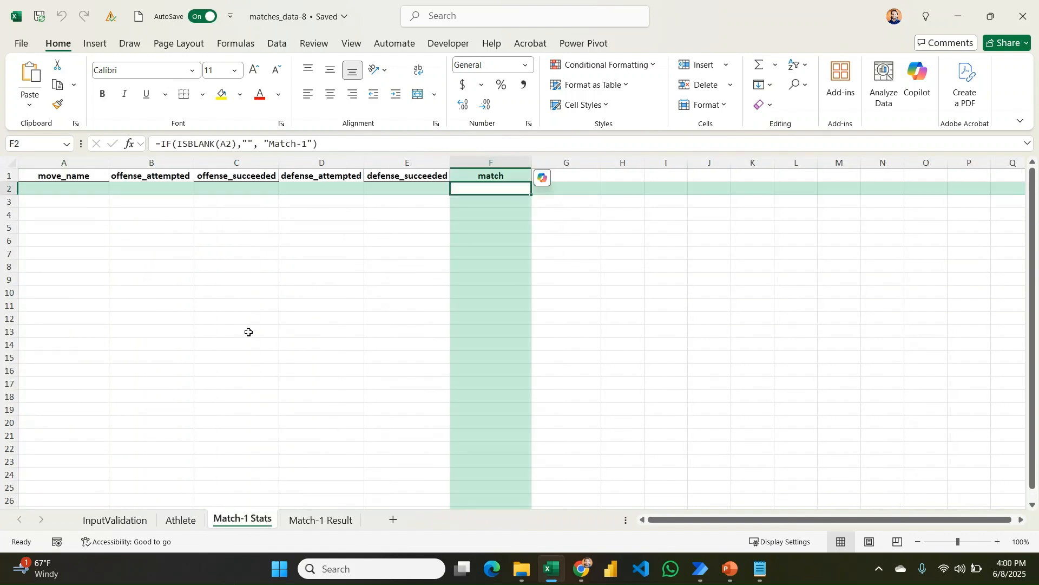
left_click(298, 528)
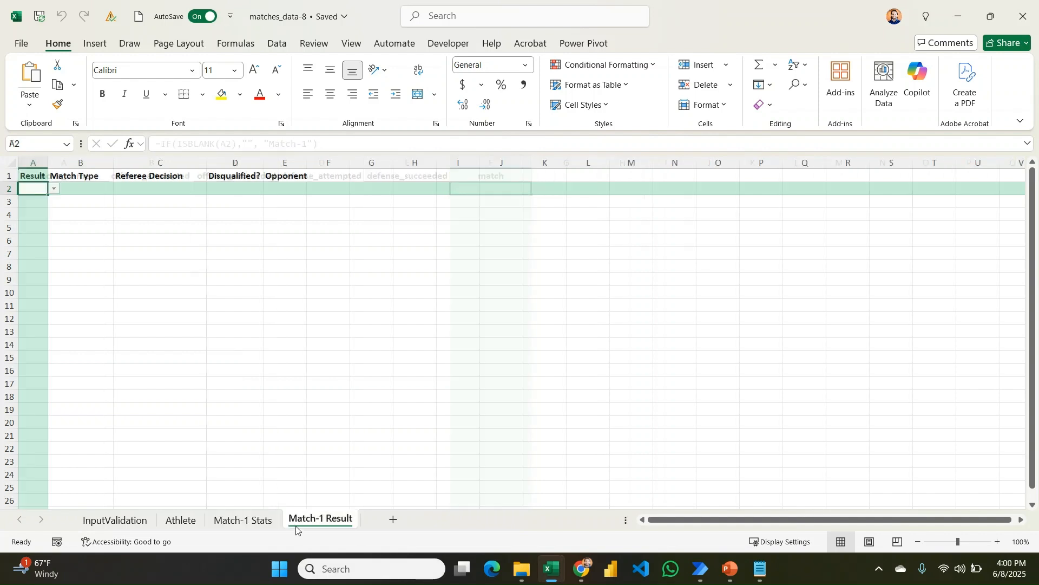
left_click(246, 520)
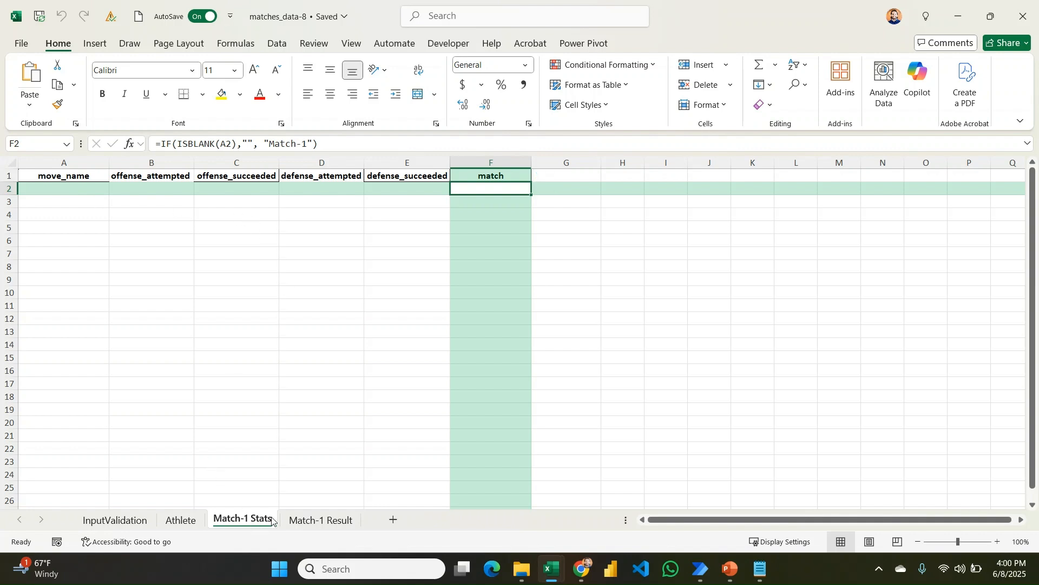
left_click(295, 523)
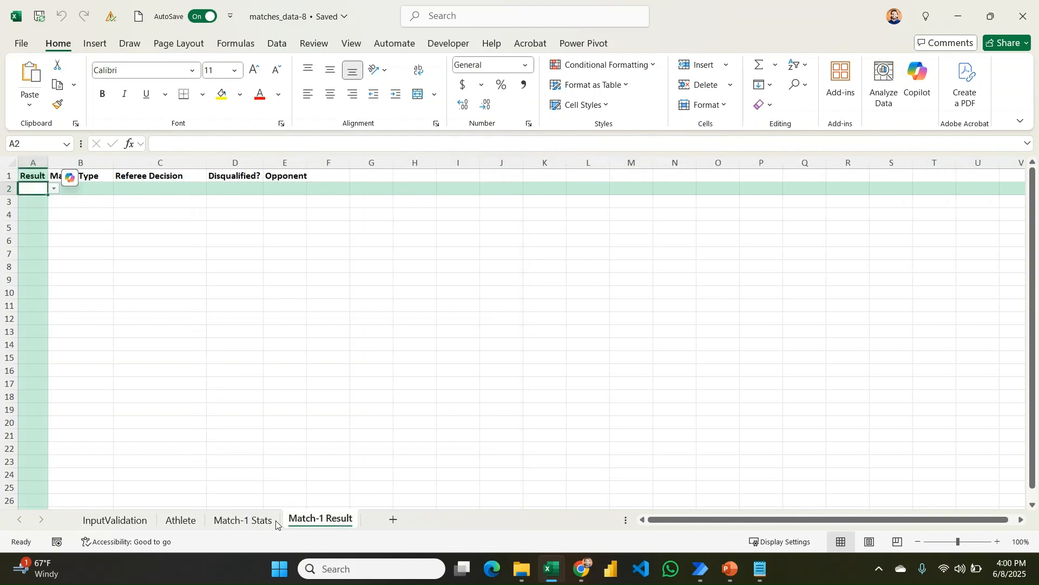
left_click(261, 523)
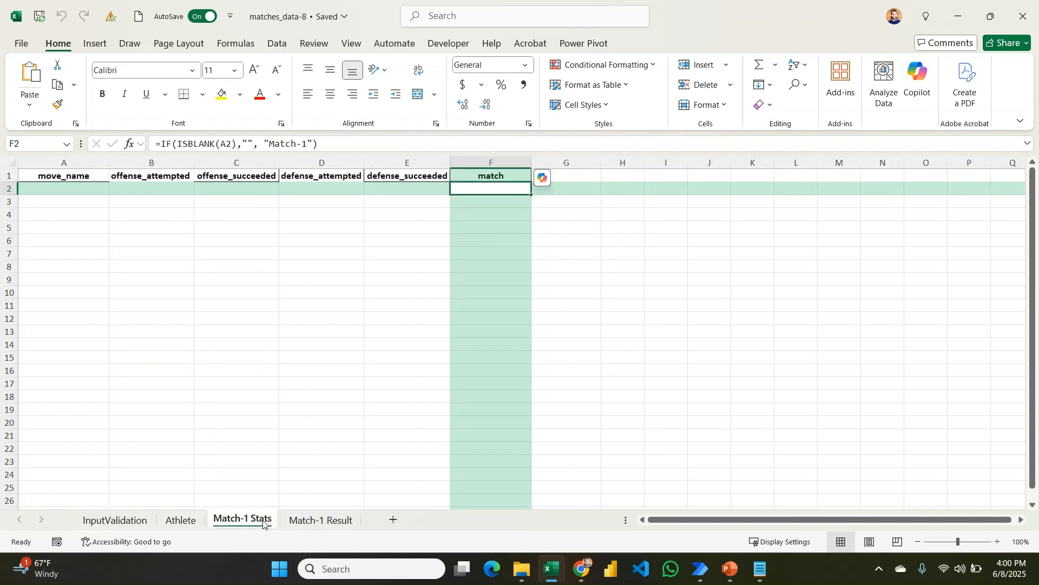
Make copies of the Match-1 Stats and Match-1 Result sheets.
left_click_drag(258, 523, 362, 513)
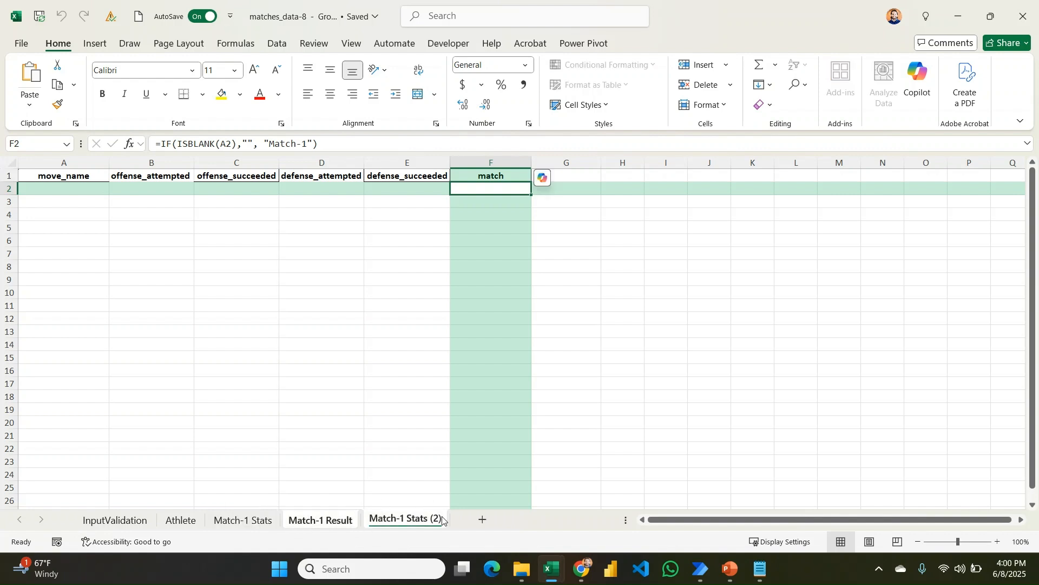
mouse_move(324, 517)
left_mouse_down()
mouse_move(421, 510)
mouse_move(459, 522)
left_mouse_up()
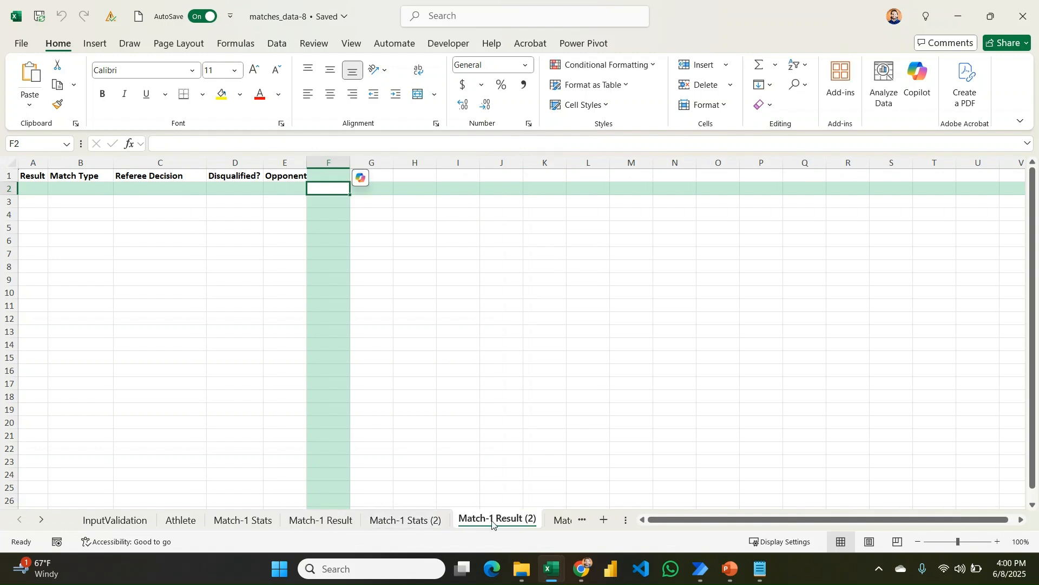
key("alt")
Rename the Match-1 Result (2) copy to Match-2 Result.
double_click(492, 519)
left_click(492, 519)
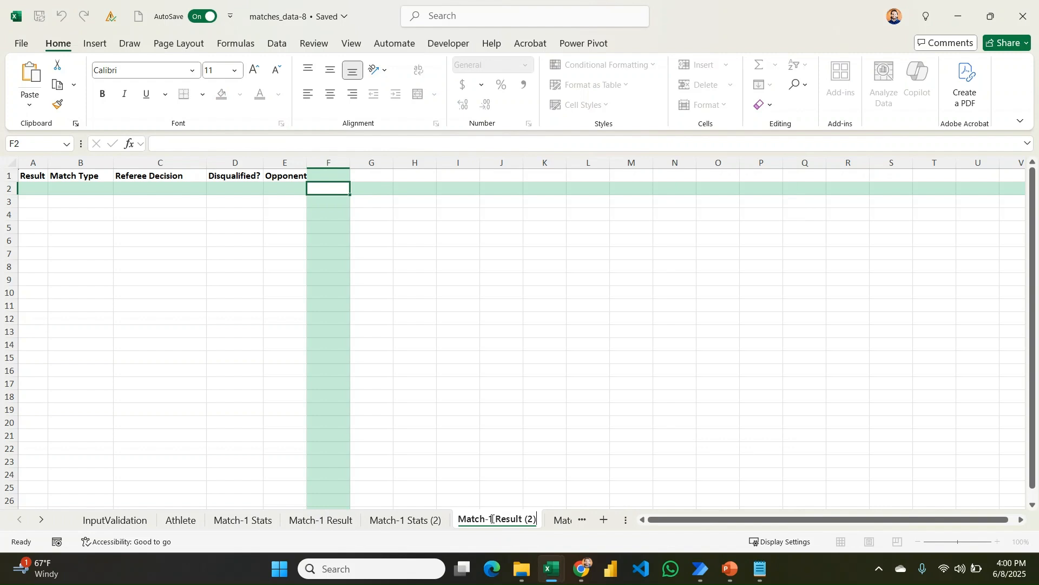
key("BackSpace")
key("BackSpace")
key("BackSpace")
key("BackSpace")
key("Return")
key("BackSpace")
type("2")
key("Return")
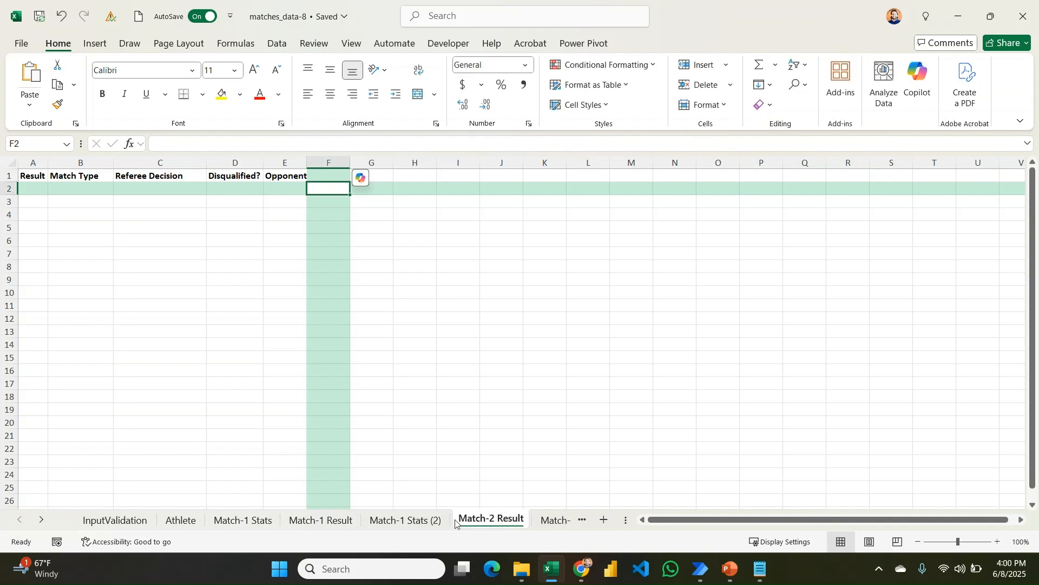
Rename the Match-1 Stats (2) copy to Match-2 Stats using Alt+H, O, R.
left_click(438, 520)
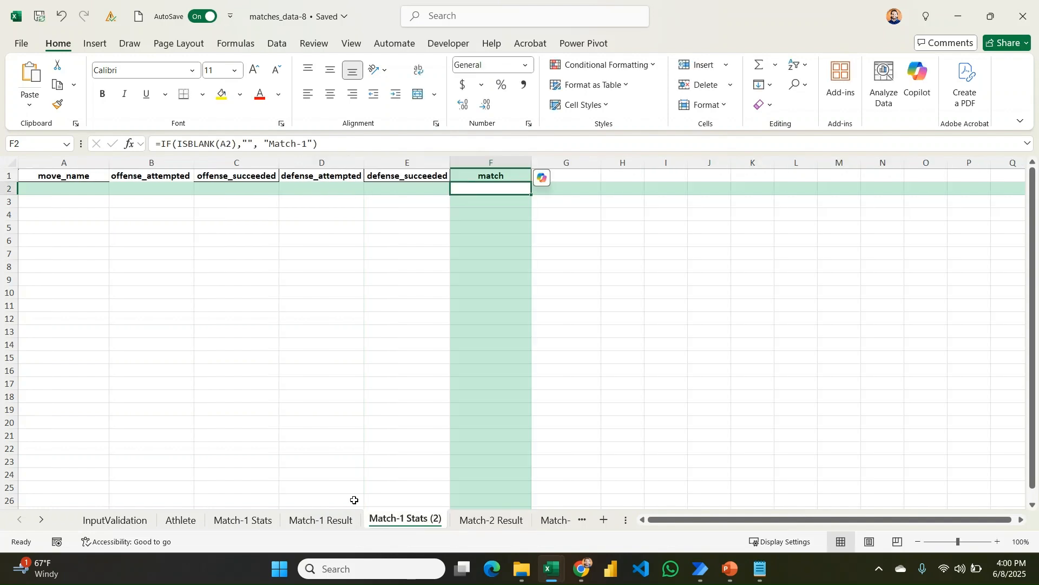
key("alt+h")
key("o")
key("r")
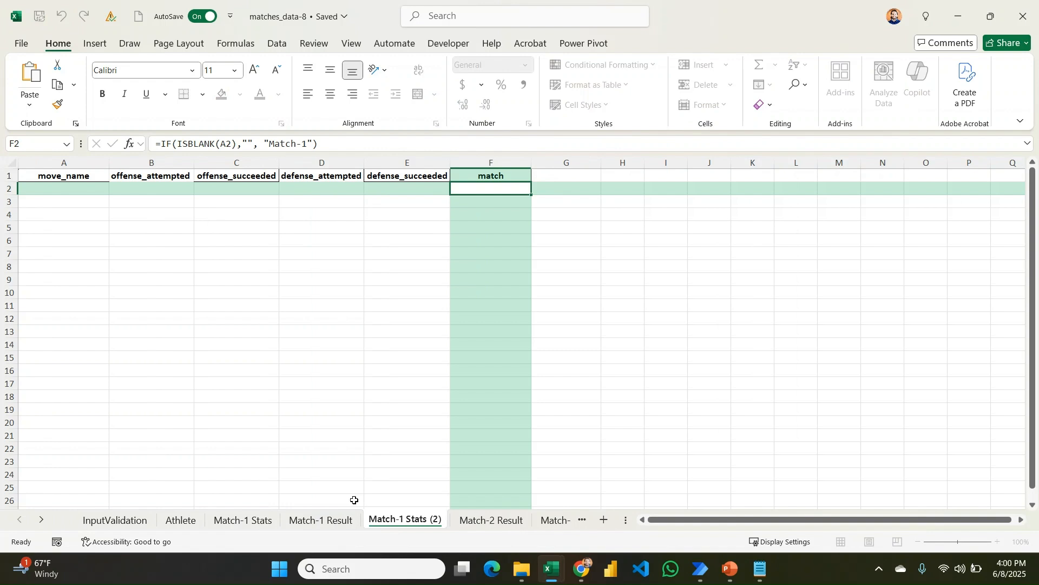
key("End")
key("BackSpace")
key("BackSpace")
key("BackSpace")
key("BackSpace")
key("Return")
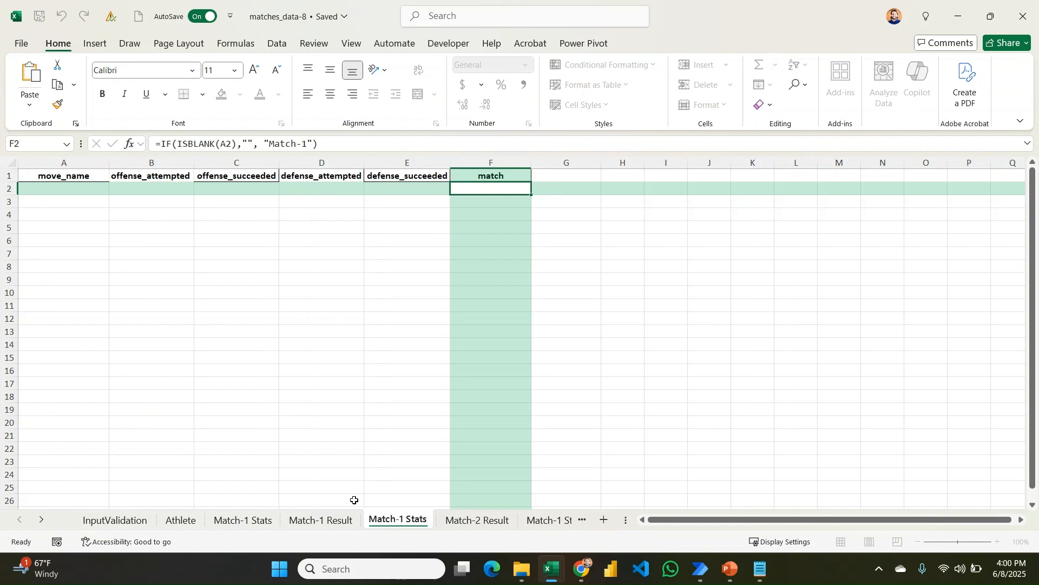
key("BackSpace")
type("2")
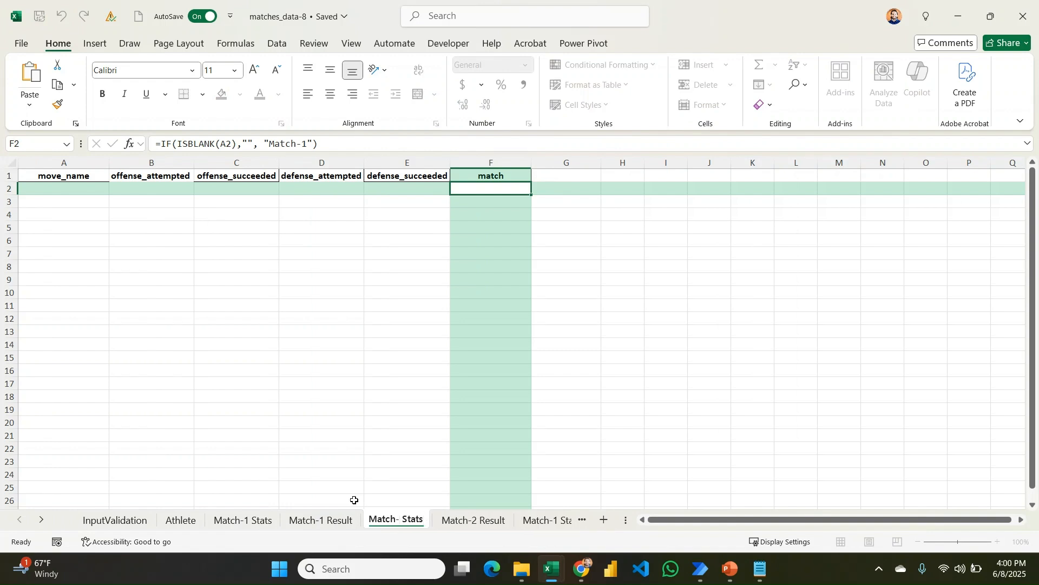
key("Return")
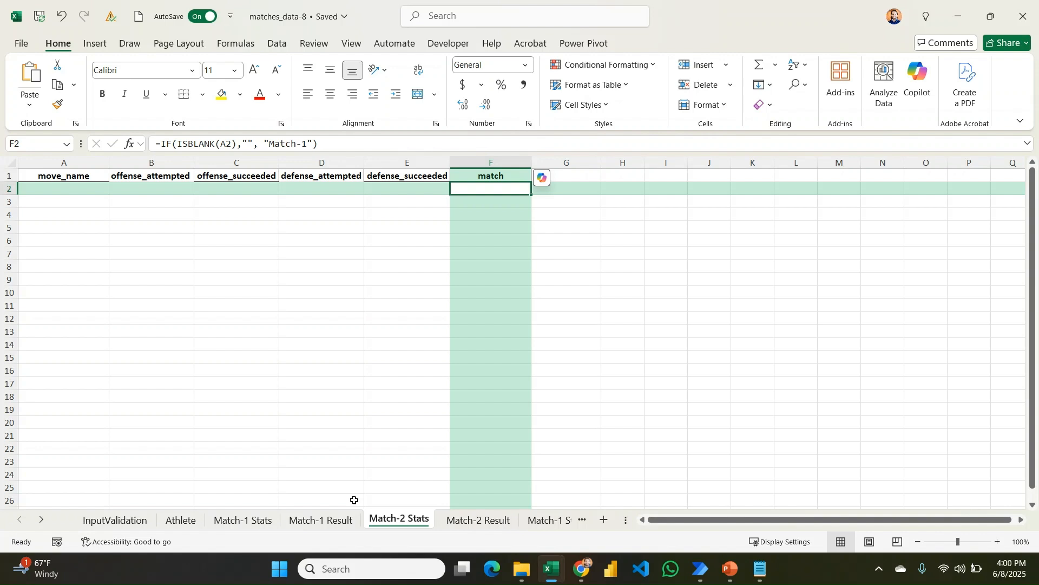
Compare the Match-2 Result, Match-2 Stats, Match-1 Result and Match-1 Stats sheets.
left_click(475, 522)
left_click(401, 521)
left_click(341, 521)
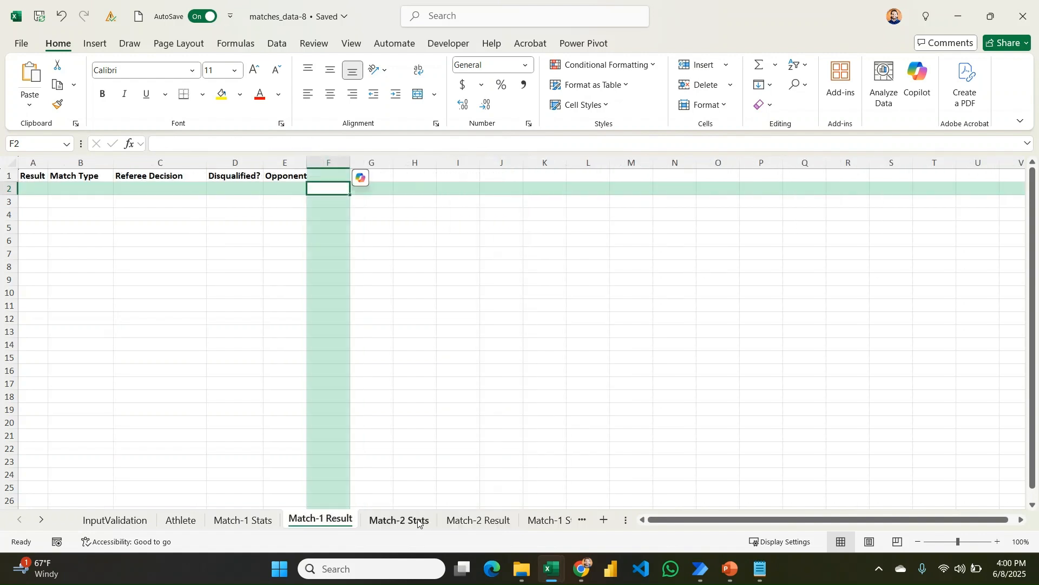
left_click(403, 521)
left_click(341, 521)
left_click(250, 521)
left_click(321, 520)
left_click(423, 521)
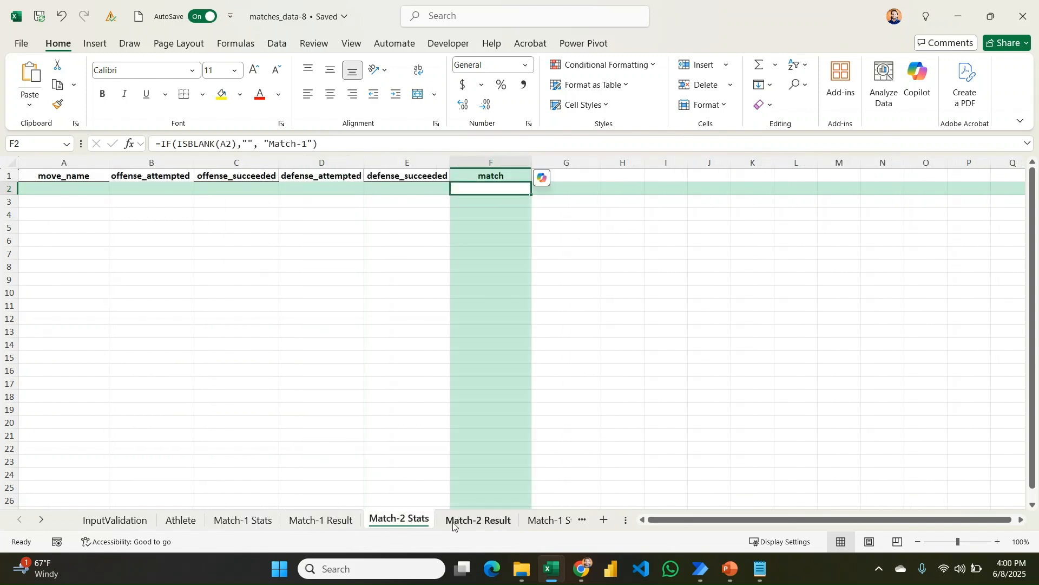
Delete the grouped sheets Match-2 Stats through Match-1 Stats (3), then return to Match-1 Stats.
key("ctrl+shift+Page_Down")
key("ctrl+shift+Page_Down")
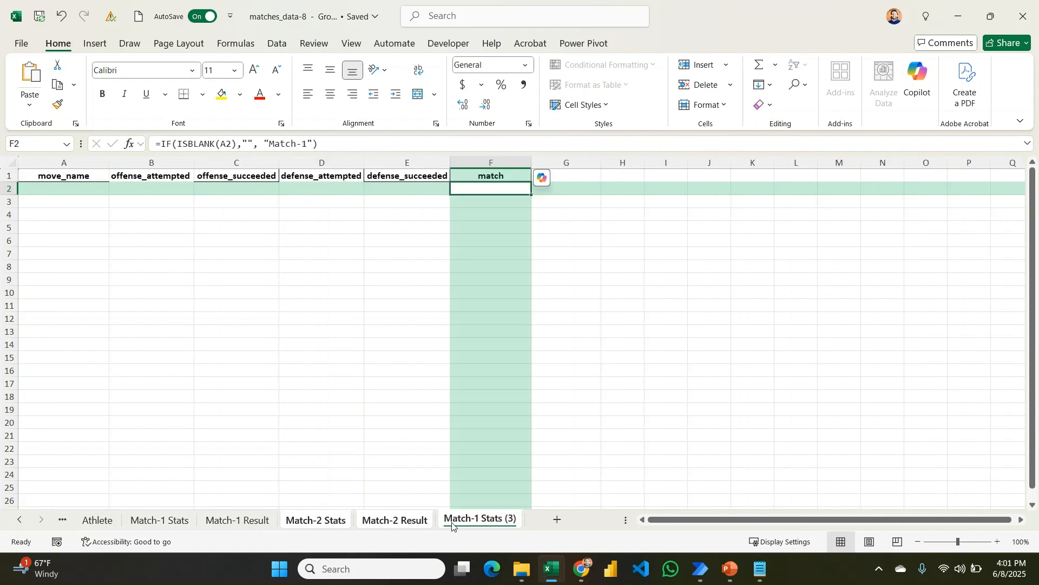
key("alt")
key("h")
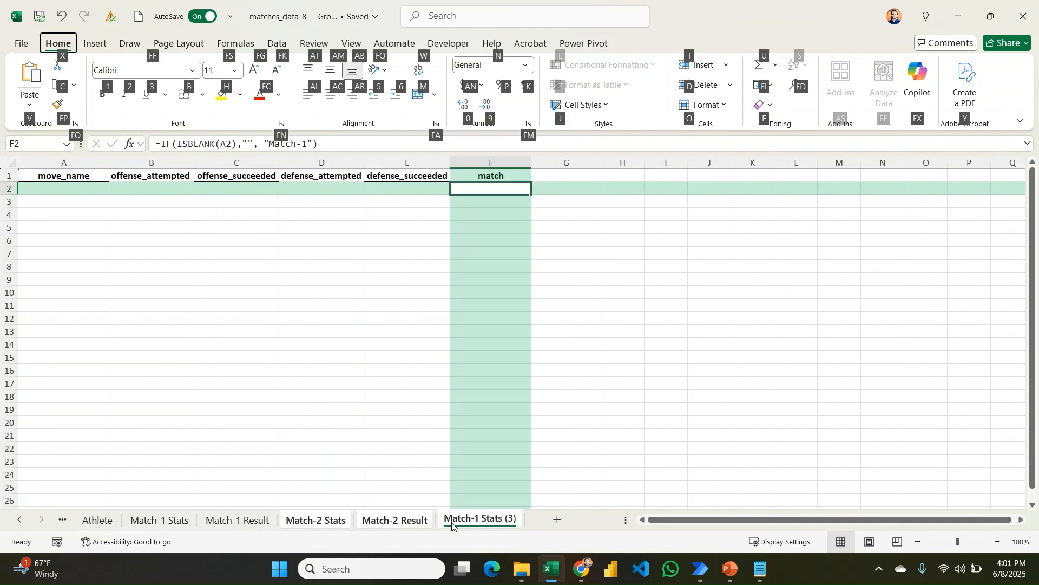
key("d")
key("s")
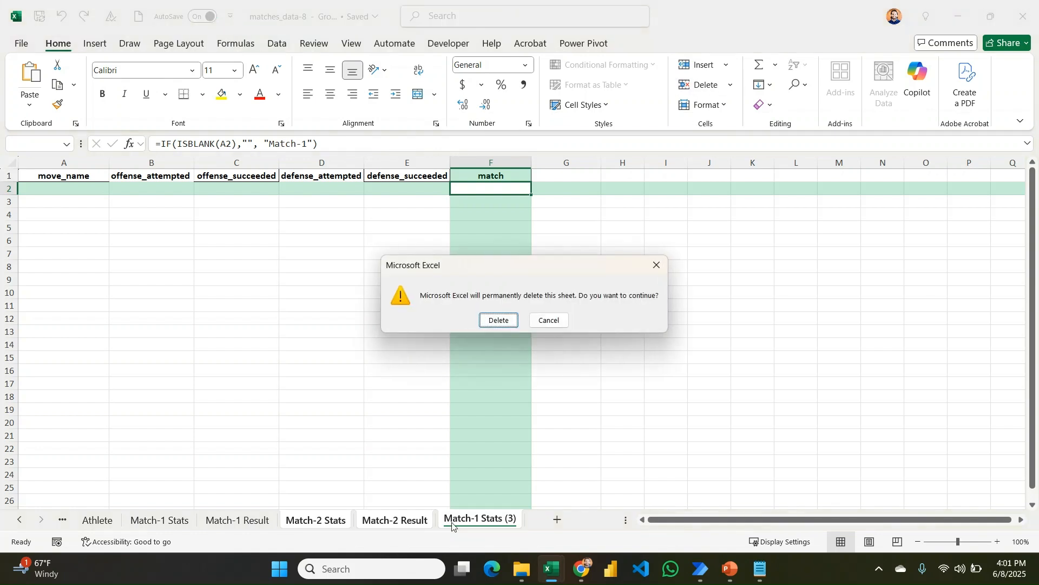
key("Return")
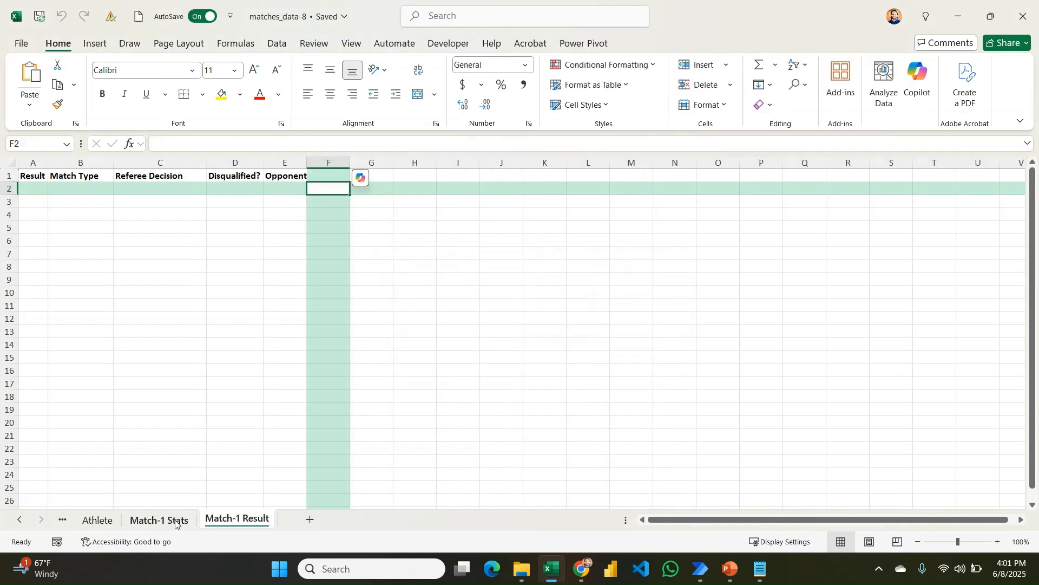
left_click(154, 520)
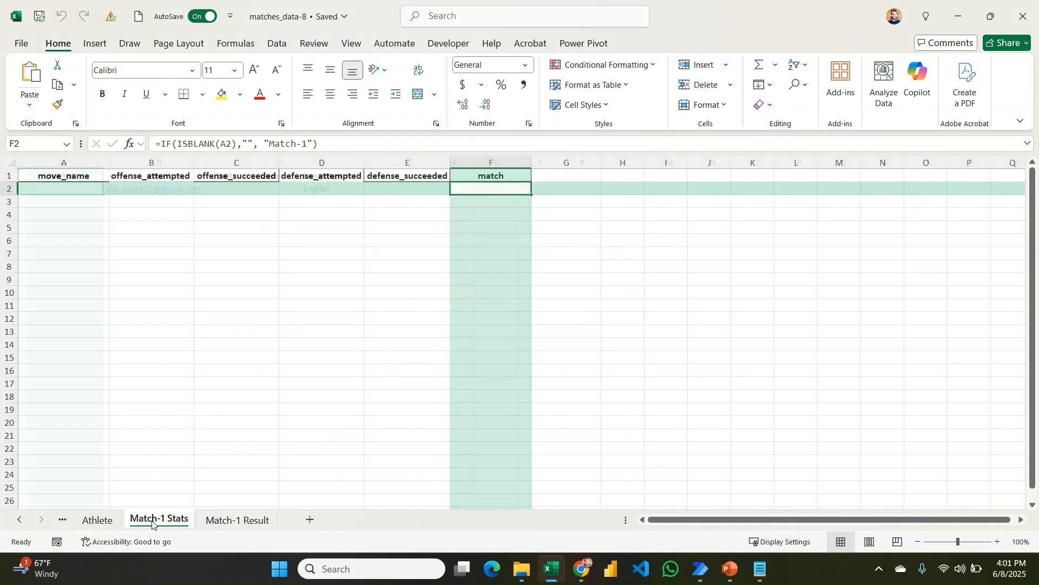
key("ctrl+Page_Up")
key("ctrl+Page_Up")
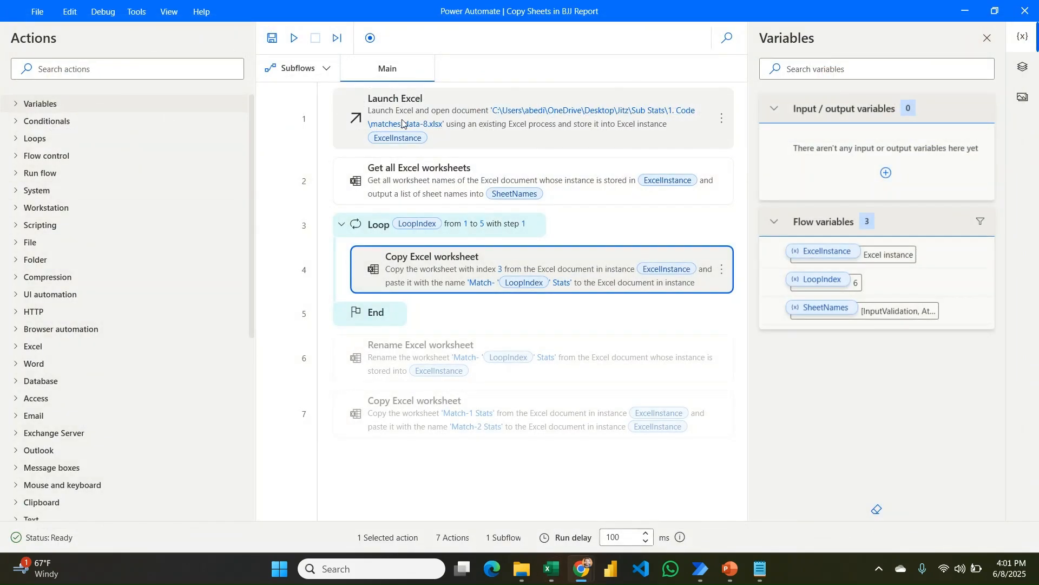
double_click(440, 103)
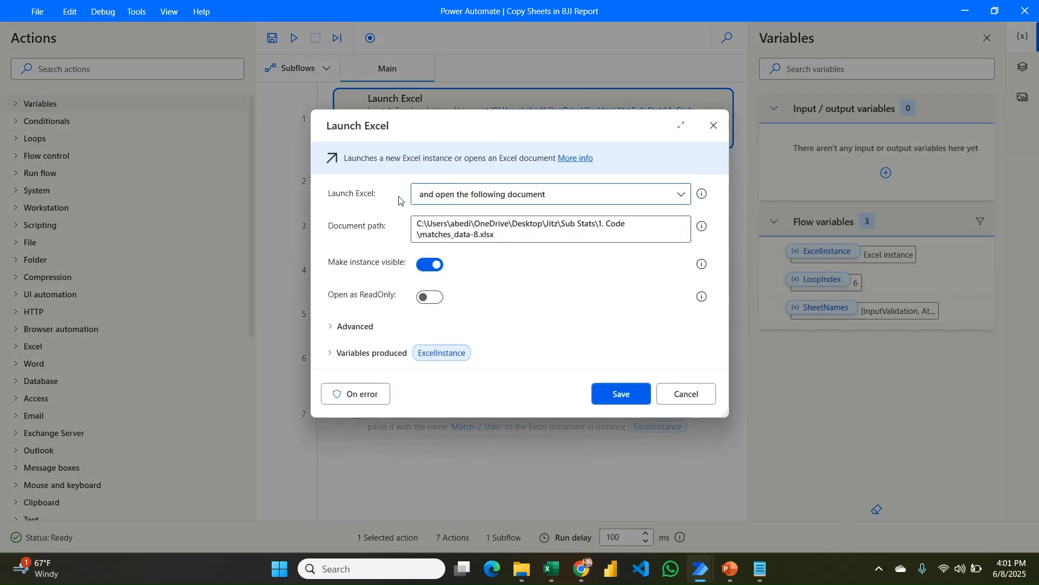
left_click(714, 127)
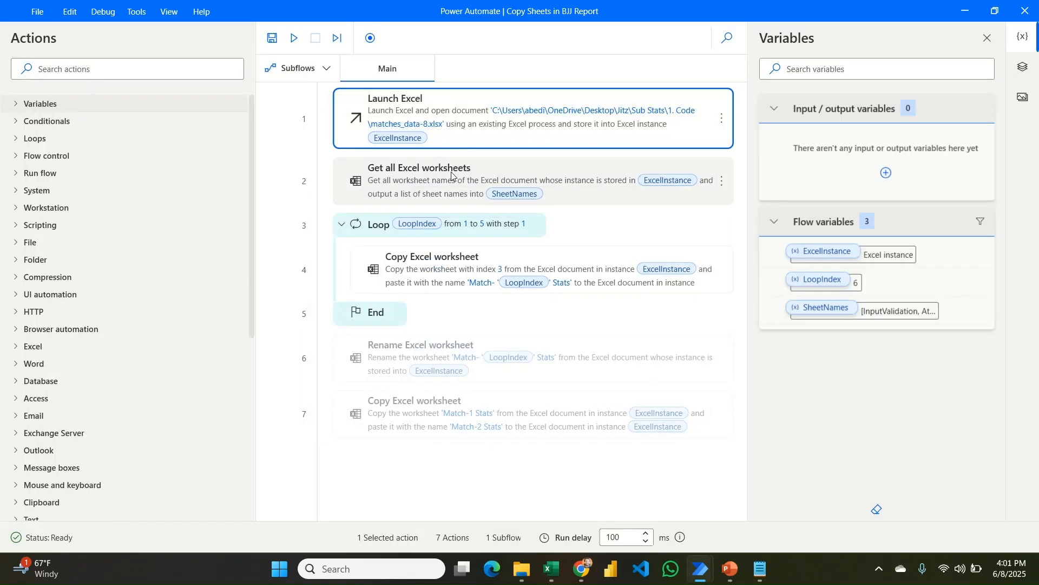
double_click(472, 174)
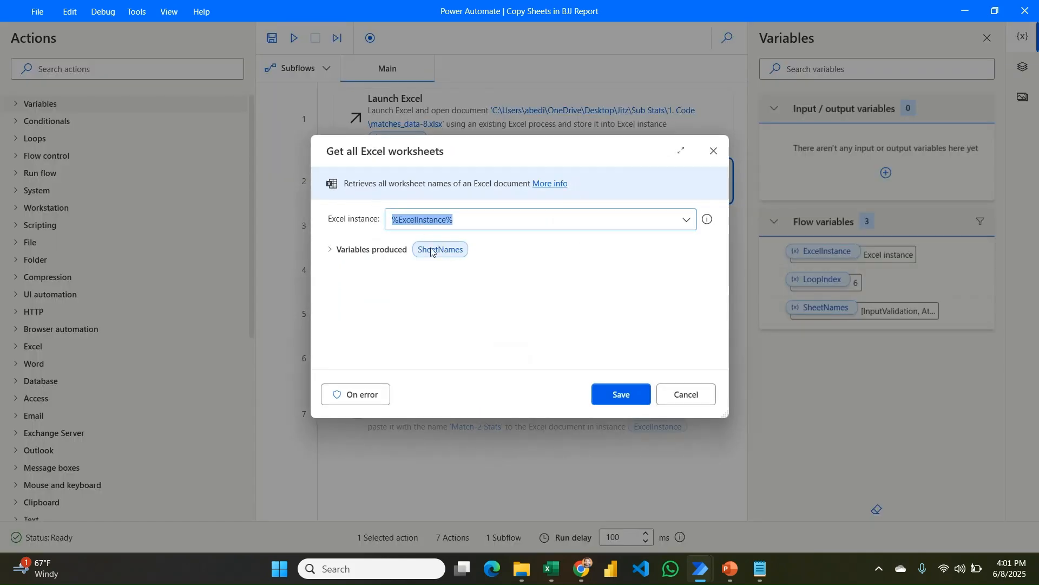
left_click(714, 151)
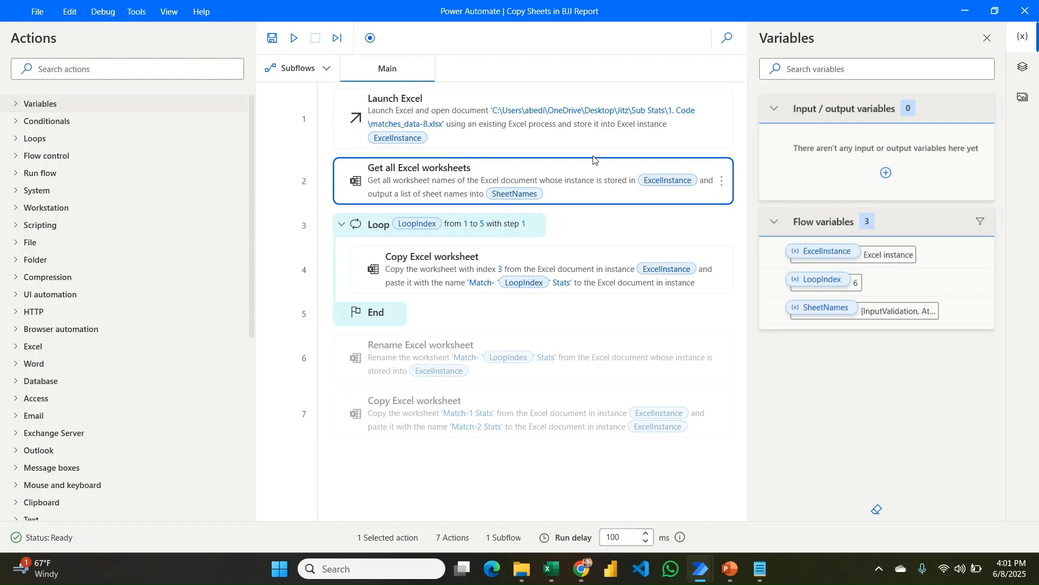
left_click(378, 227)
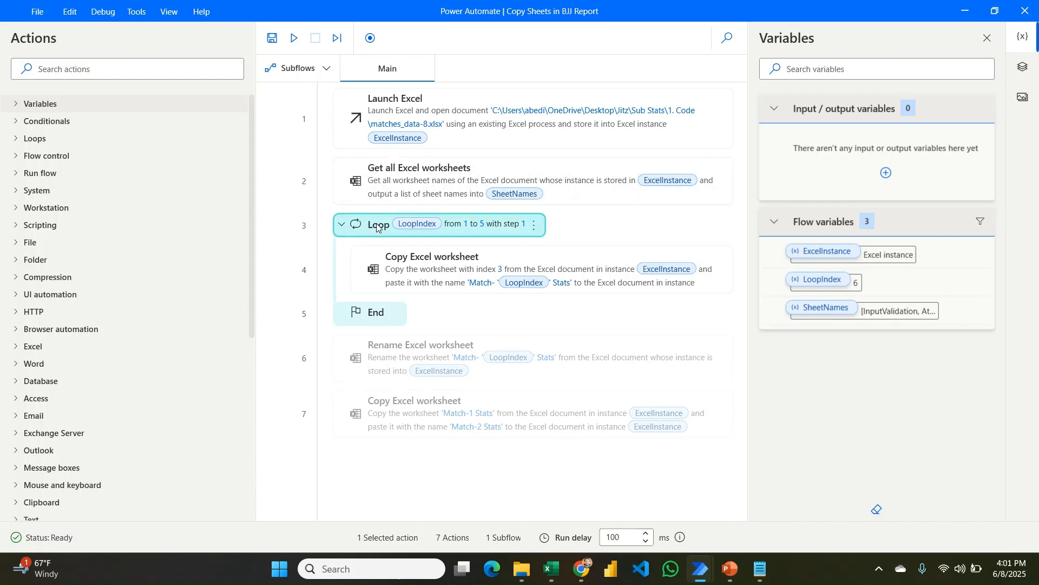
double_click(377, 227)
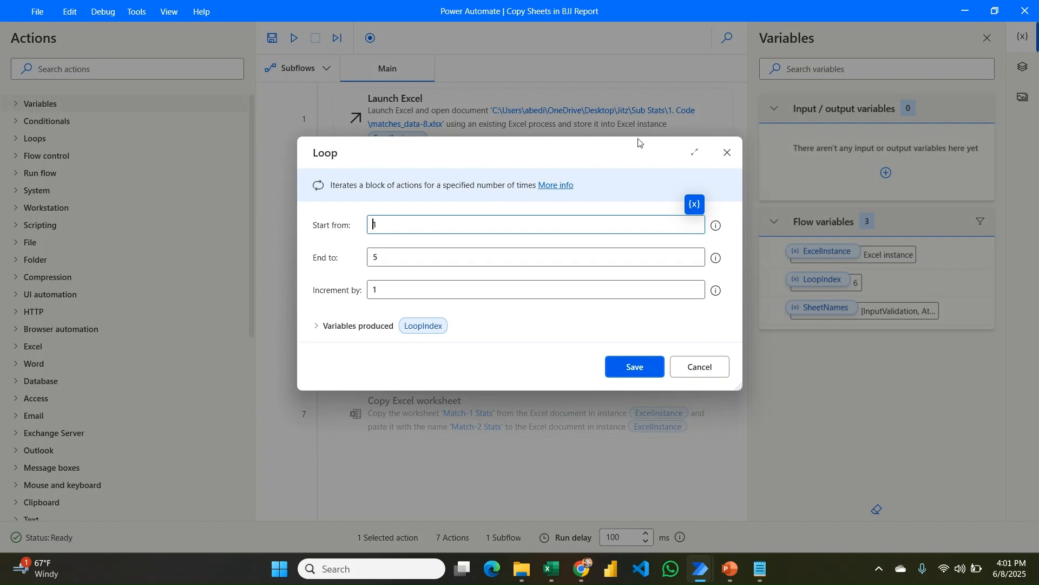
left_click(727, 152)
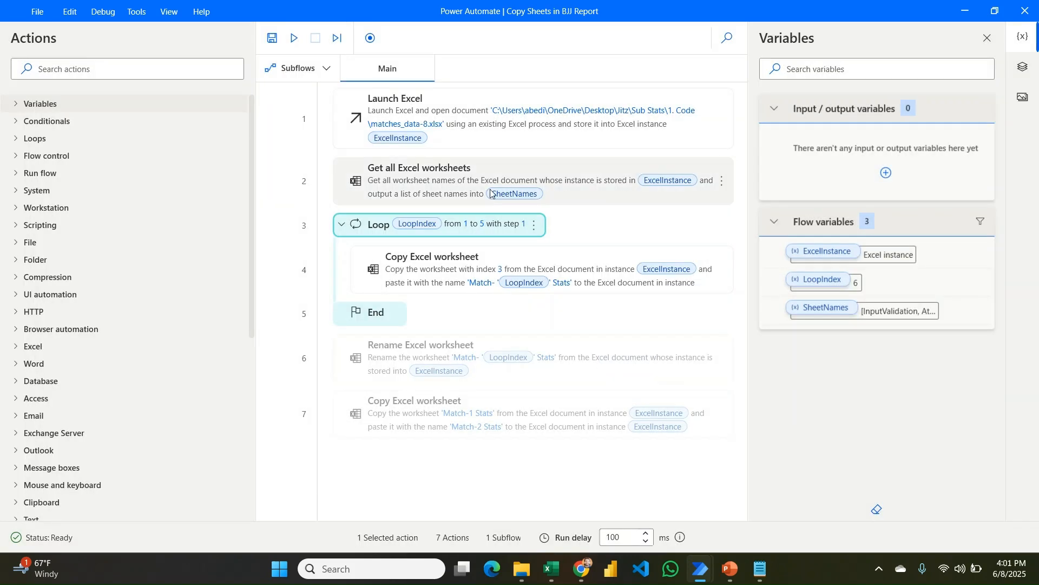
double_click(439, 225)
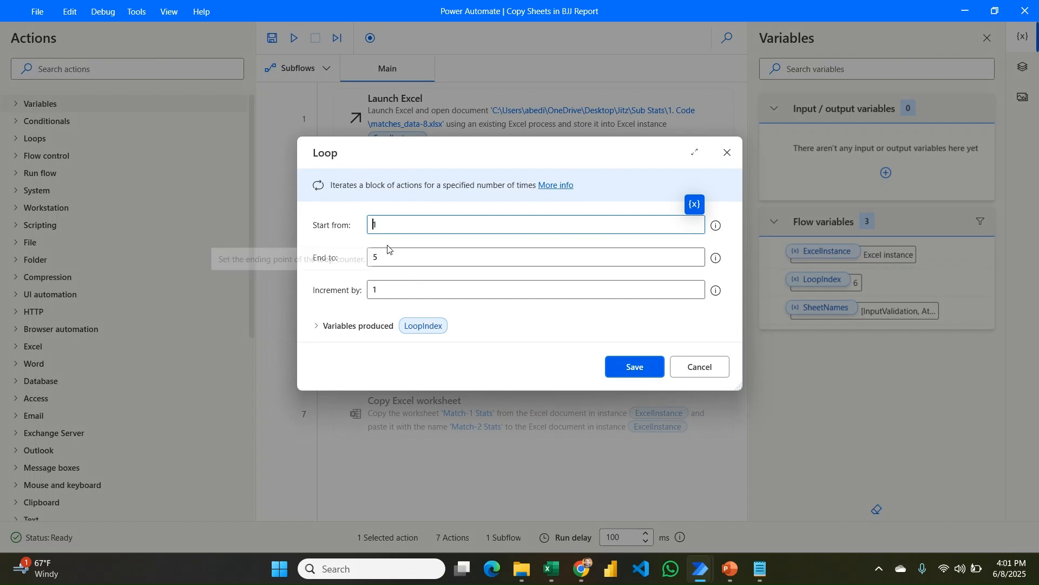
left_click(726, 151)
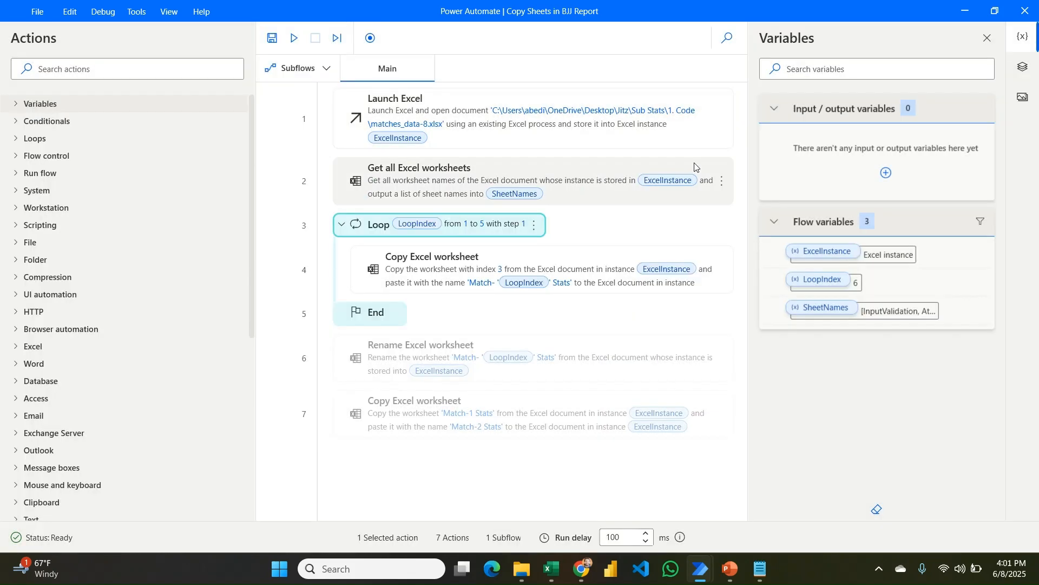
left_click(467, 269)
double_click(468, 269)
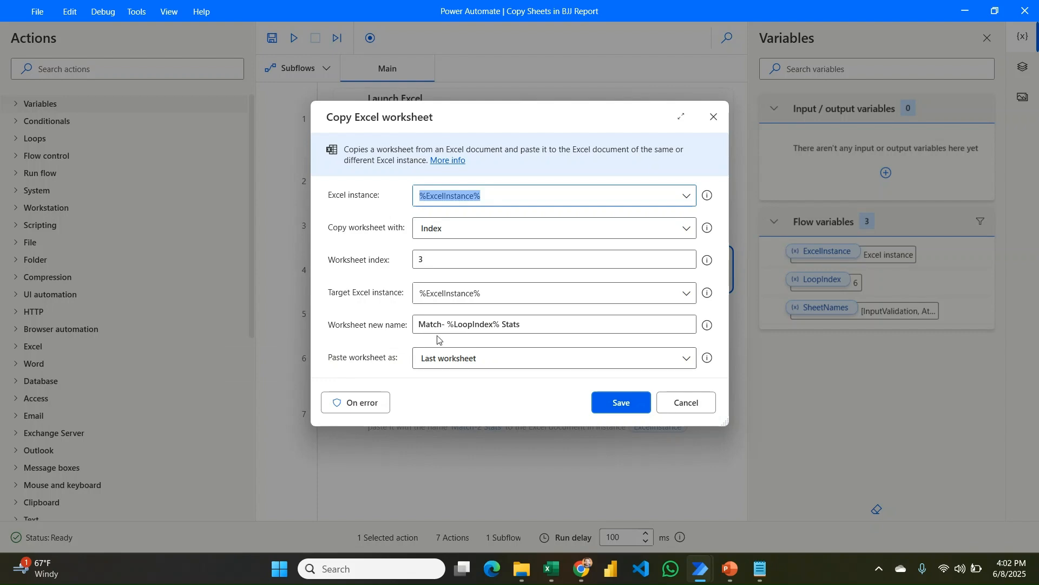
left_click(686, 405)
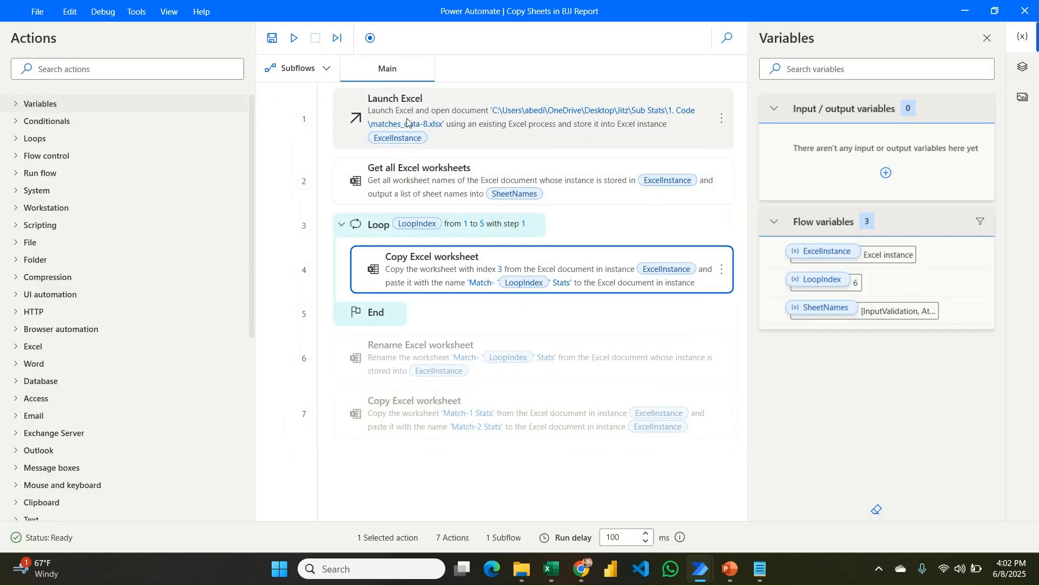
left_click(294, 38)
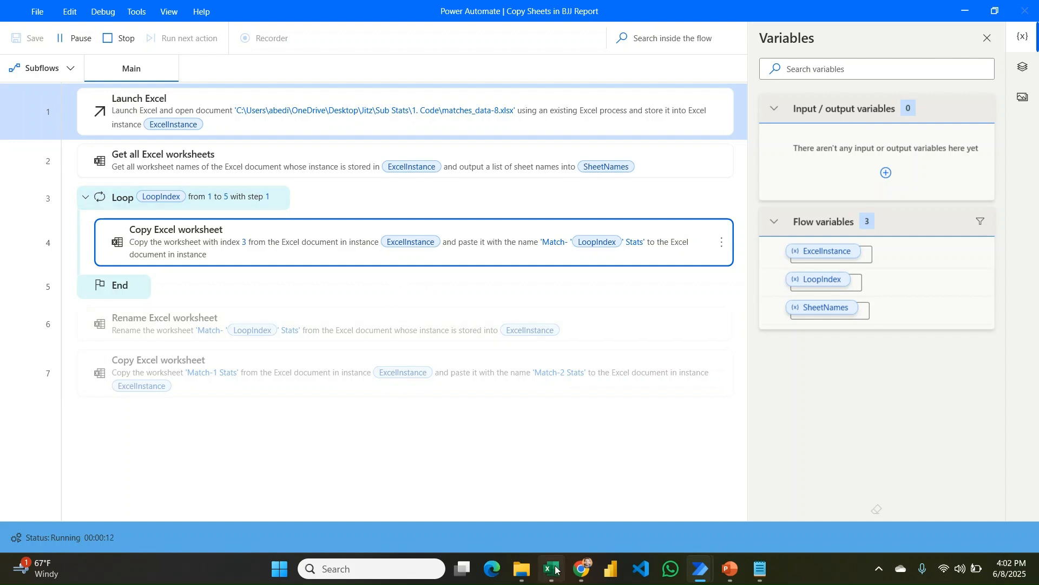
Bring matches_data-8 forward and step through the new Match- 1 to Match- 5 Stats sheets.
mouse_move(556, 570)
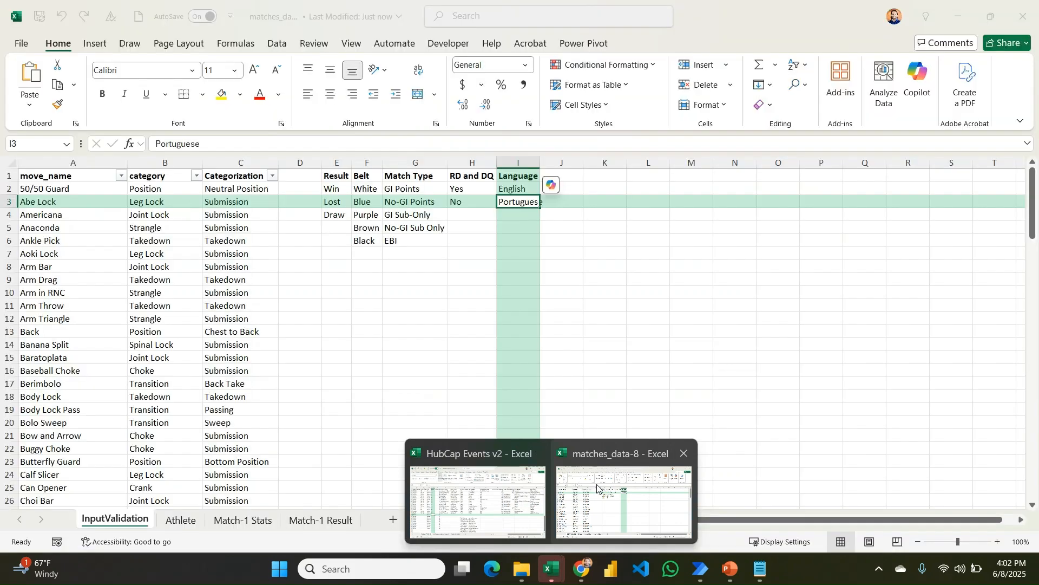
left_click(597, 488)
left_click_drag(242, 520, 369, 520)
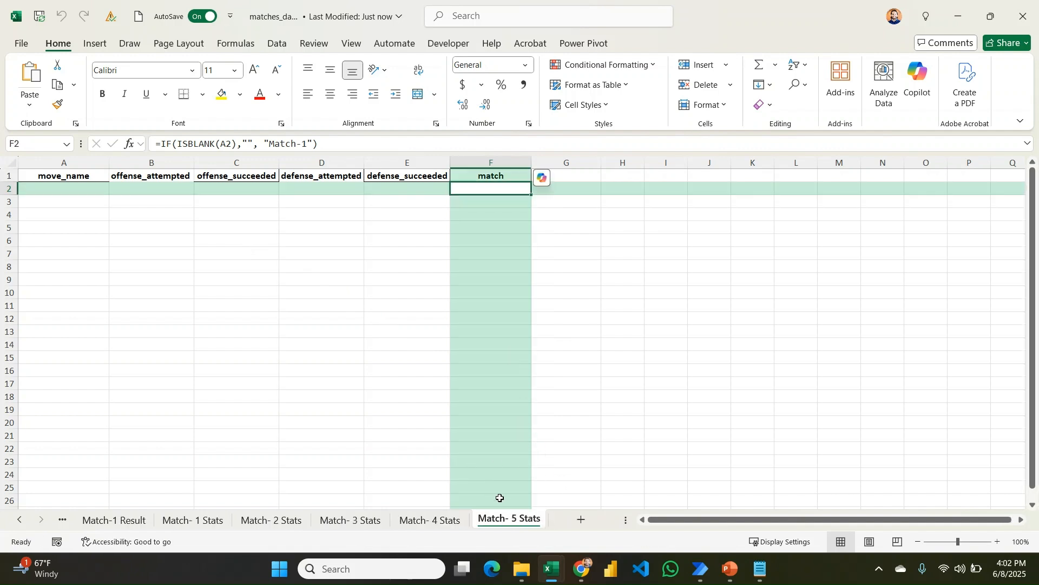
key("ctrl+Page_Up")
key("ctrl+Page_Up")
key("ctrl+Page_Up")
key("ctrl+Page_Up")
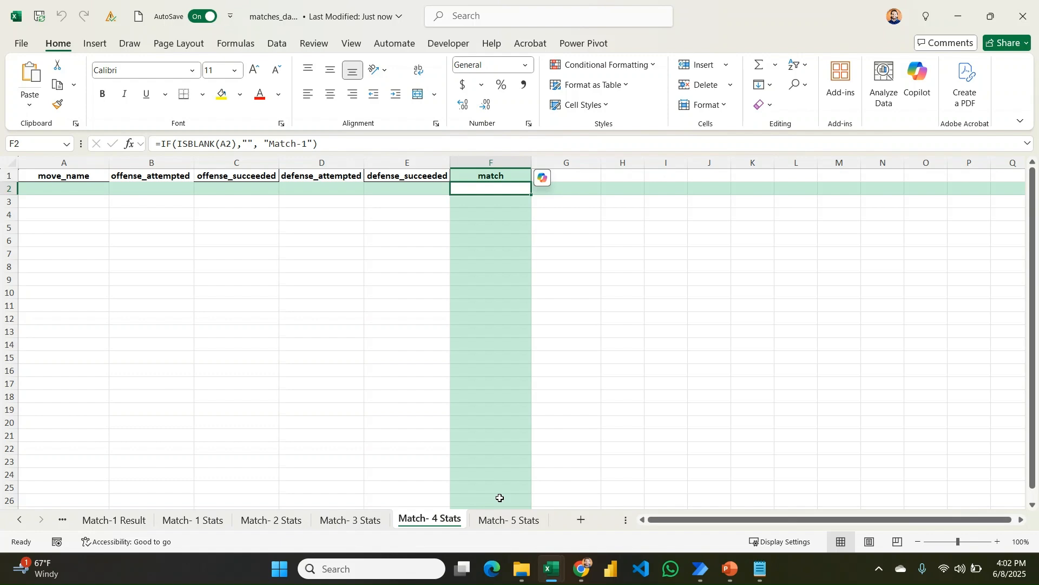
key("ctrl+Page_Up")
key("ctrl+Page_Up")
key("ctrl+Page_Up")
key("ctrl+Page_Up")
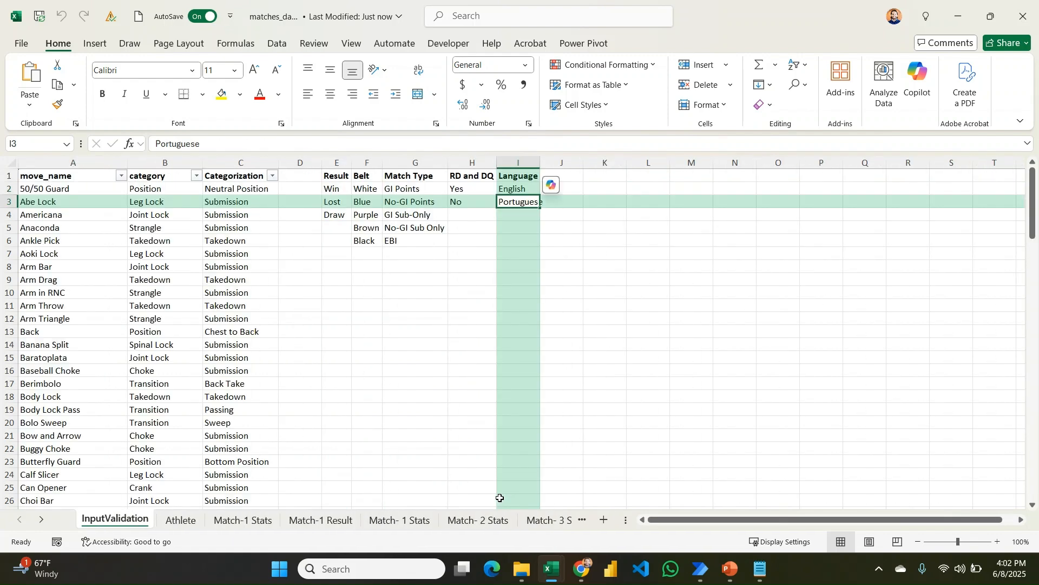
key("ctrl+Page_Down")
key("ctrl+Page_Down")
key("ctrl+Page_Down")
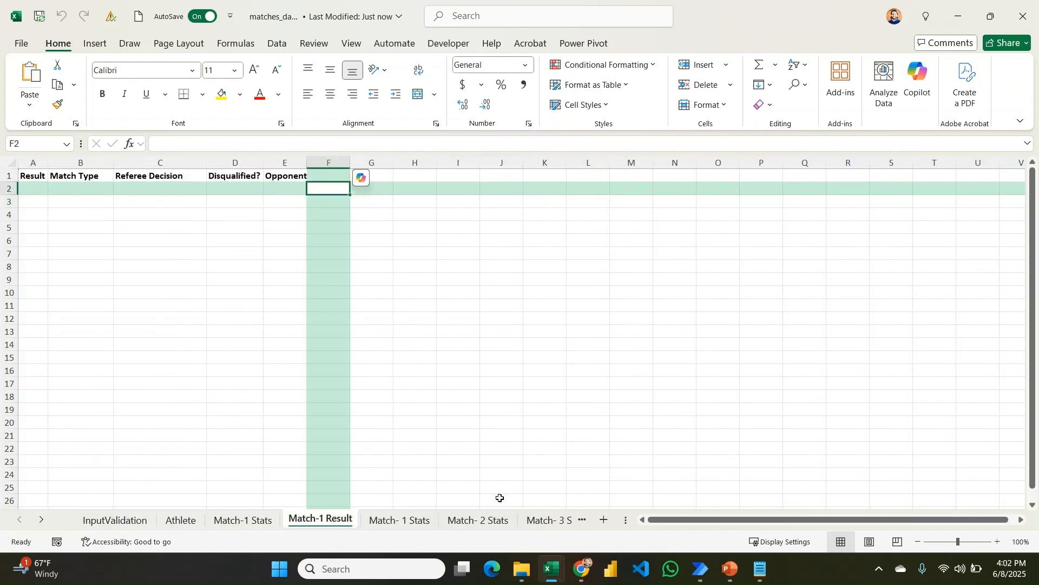
key("ctrl+Page_Down")
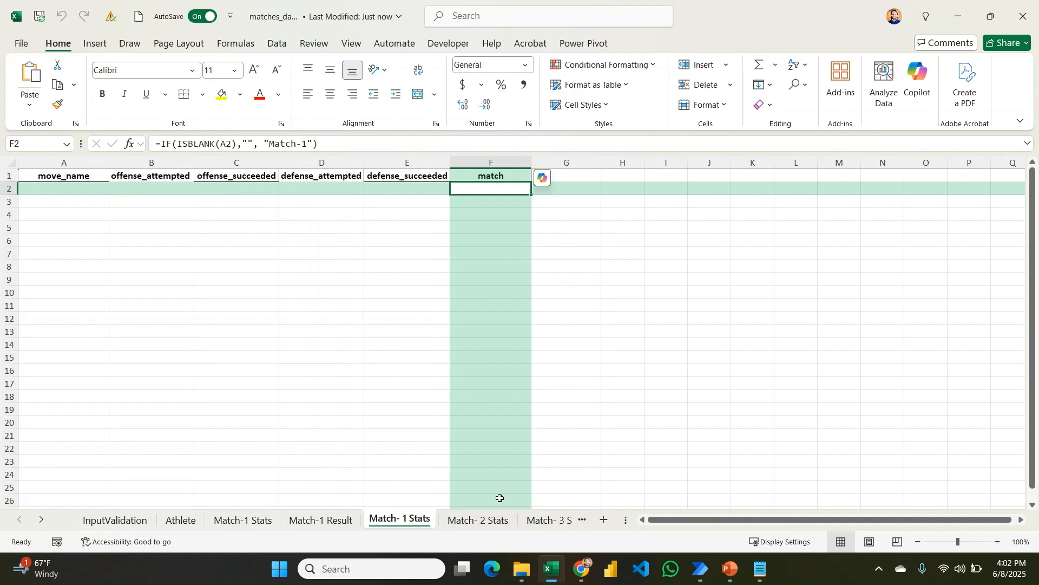
Open and close the move_name dropdown in cell A2 on Match- 1 Stats.
left_click(80, 188)
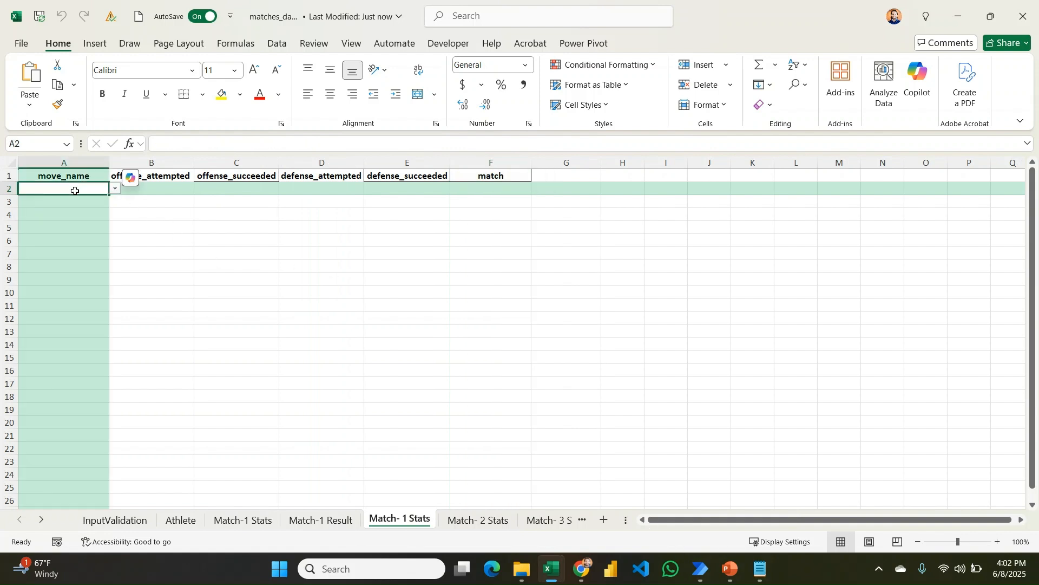
left_click(115, 188)
left_click(115, 189)
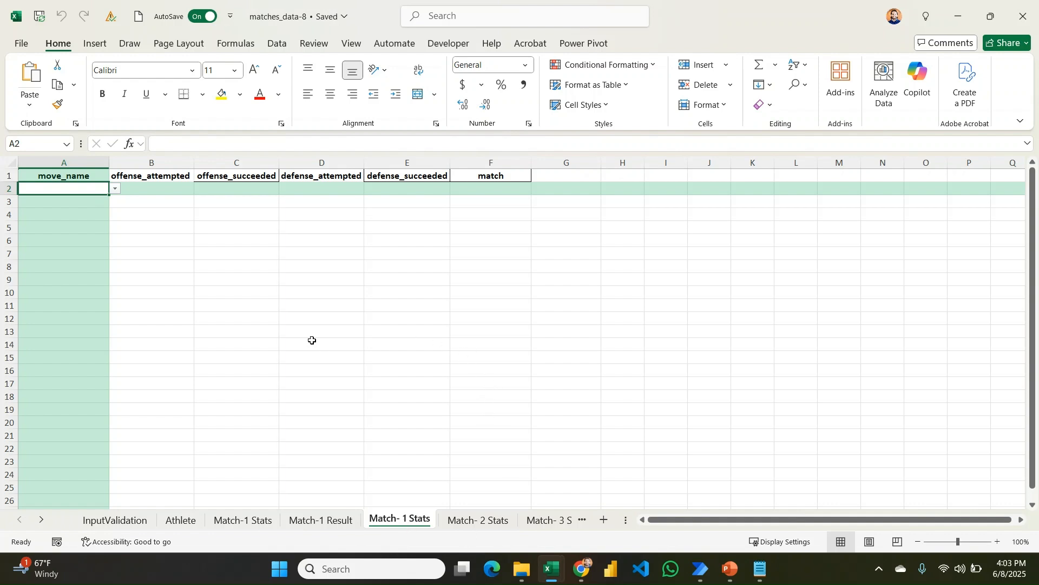
Test the A2 move_name list and B2 validation on Match- 2 Stats, then minimize Excel.
left_click(476, 520)
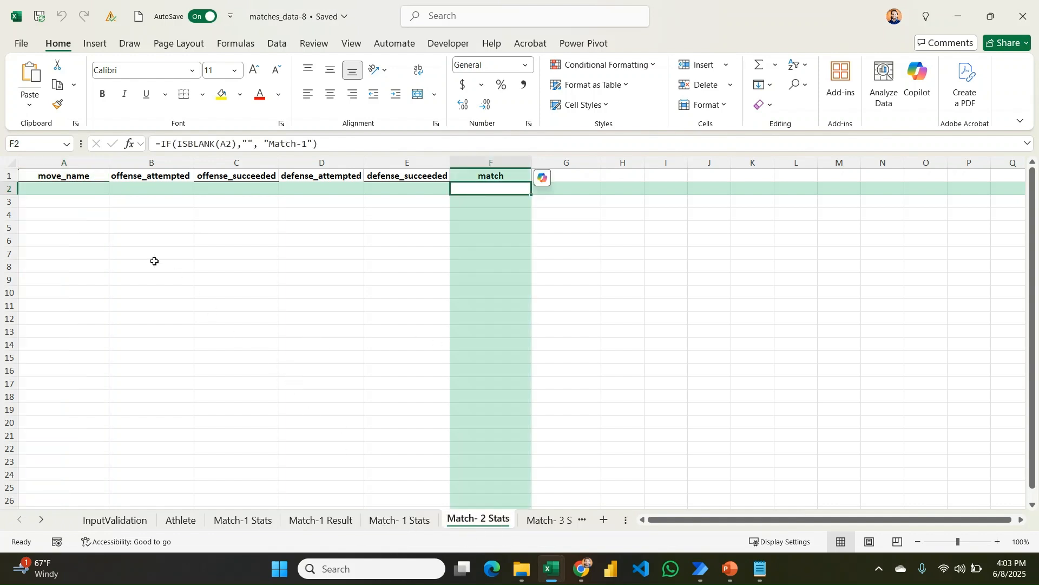
left_click(76, 189)
left_click(111, 190)
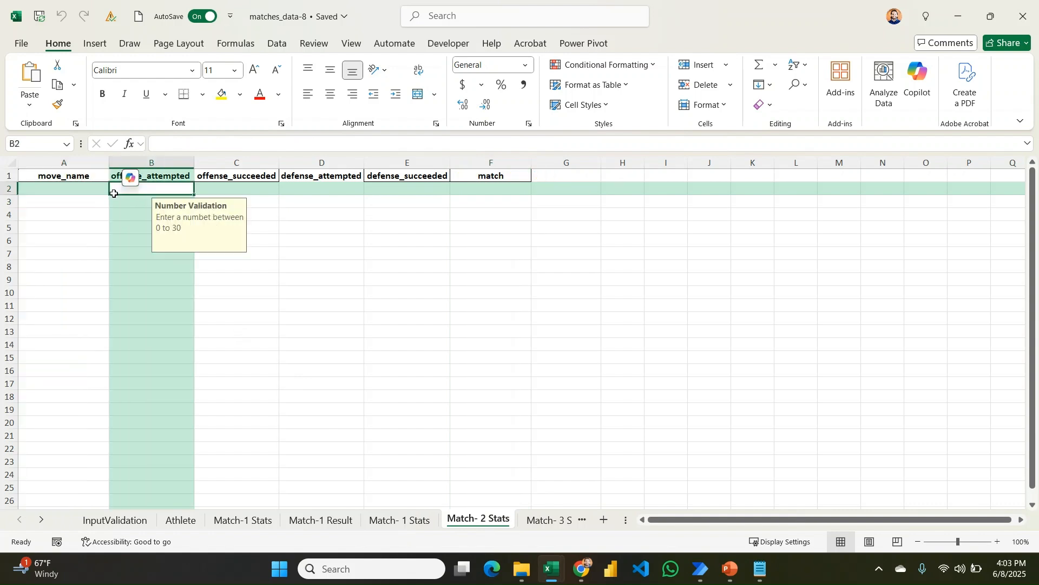
left_click(102, 190)
left_click(115, 189)
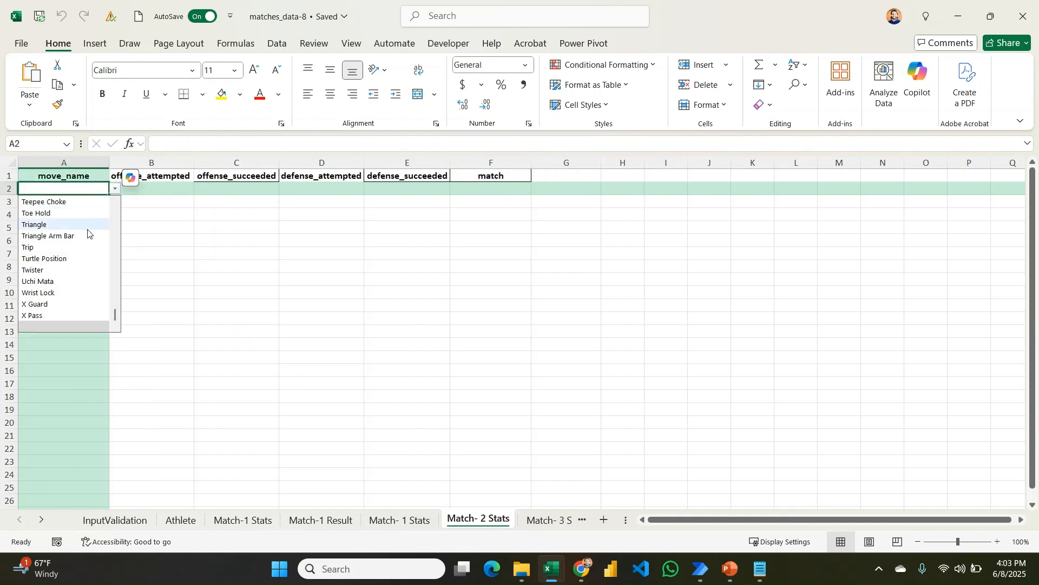
left_click(371, 371)
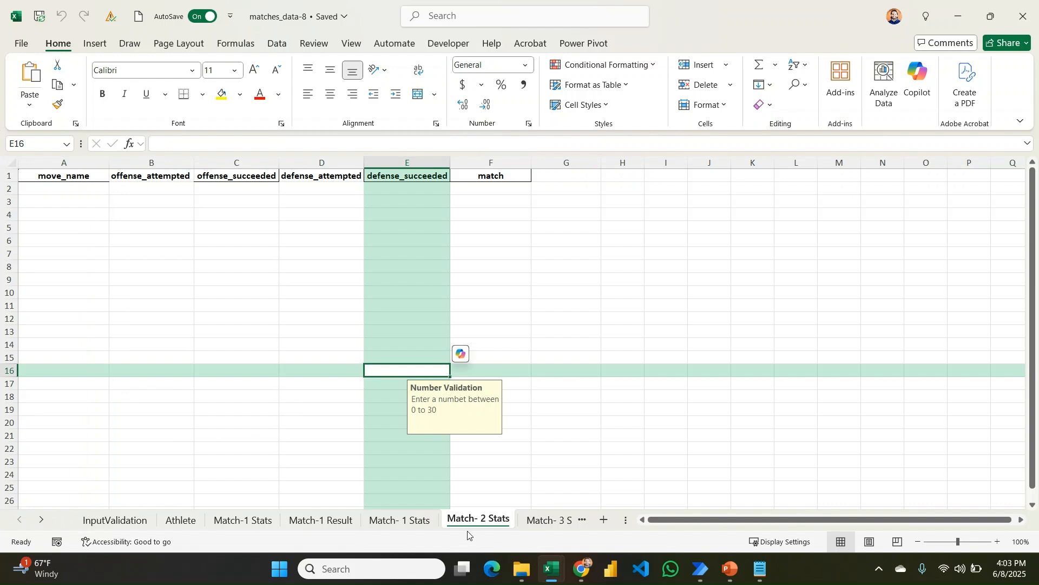
left_click(342, 523)
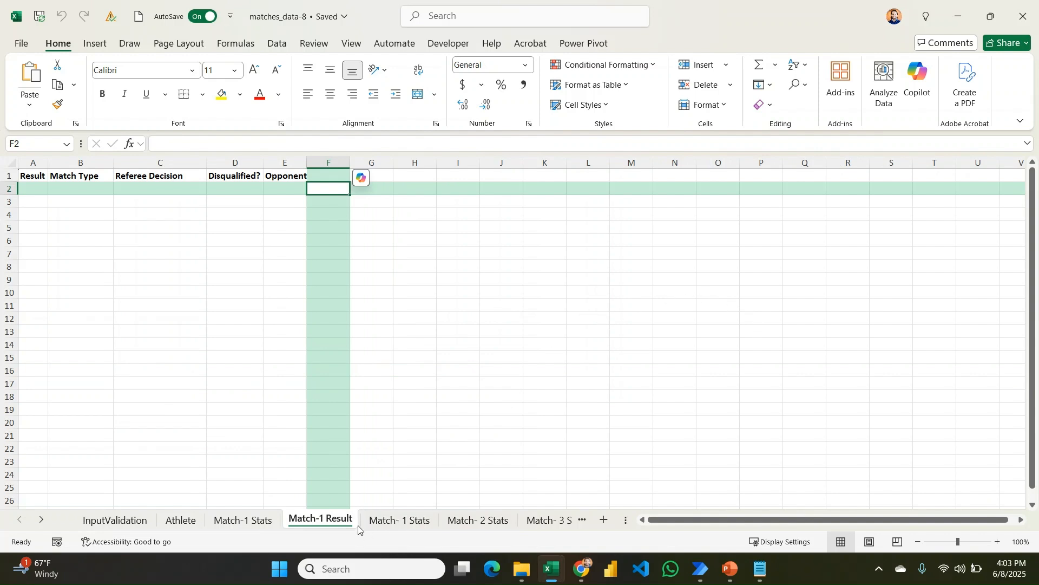
left_click(961, 10)
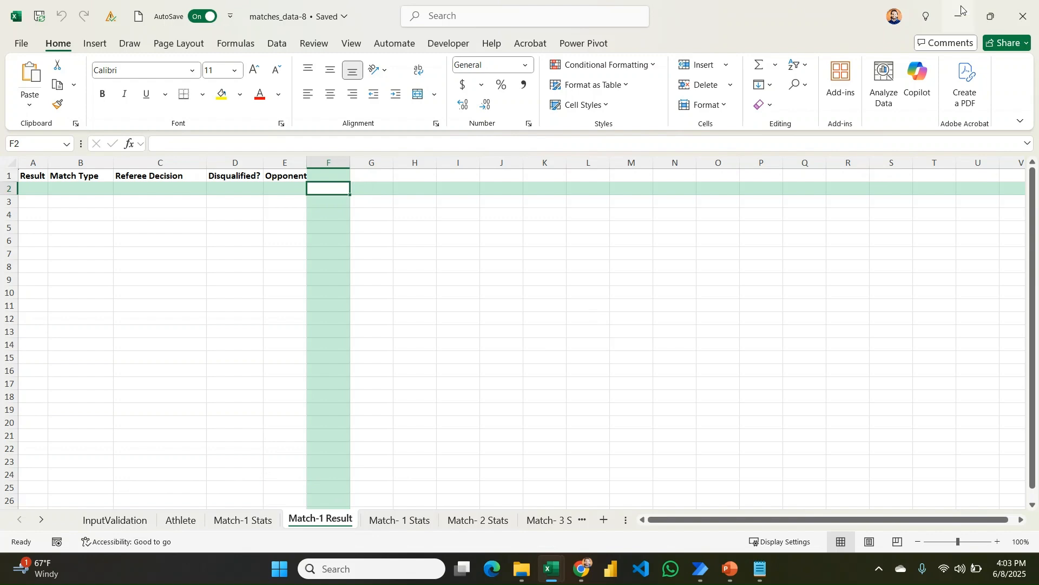